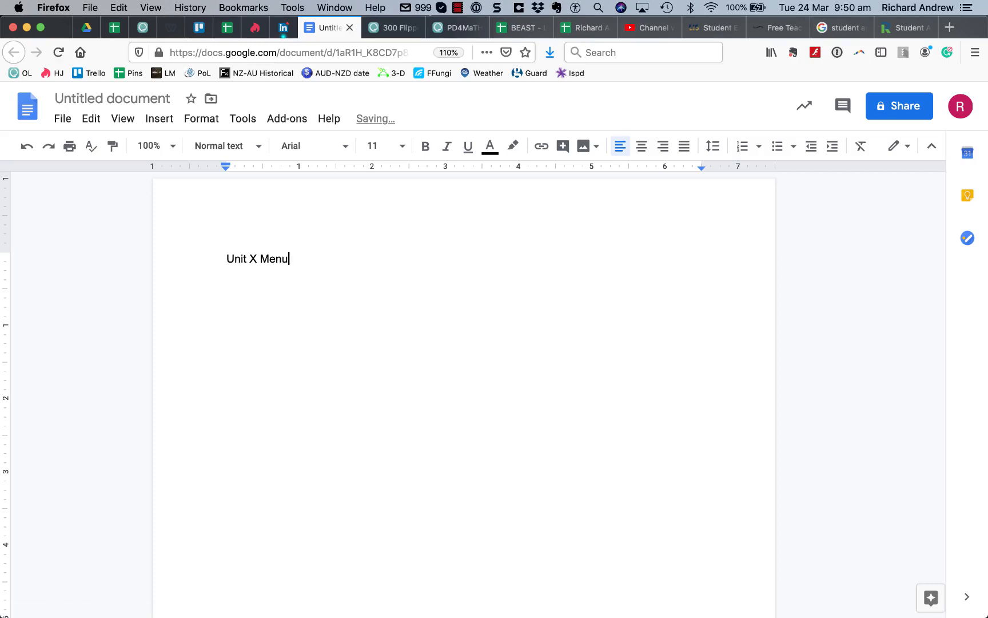
Name the document Unit X Menu and list Day 1, Day 2, Day 3, Day 4 and etc below its heading.
left_click(137, 99)
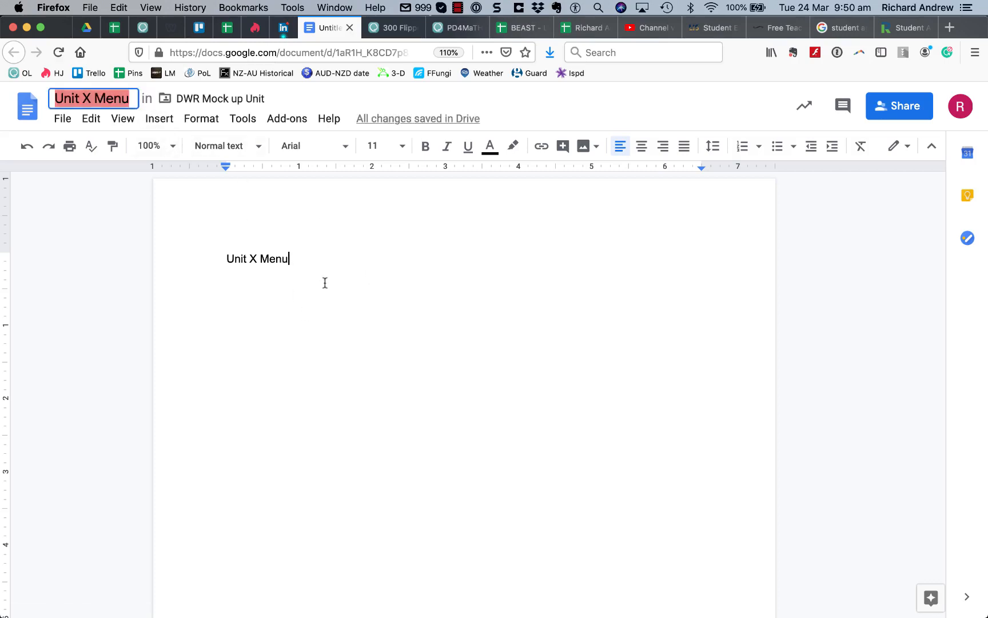
left_click(322, 257)
key("Return")
type("Day 1")
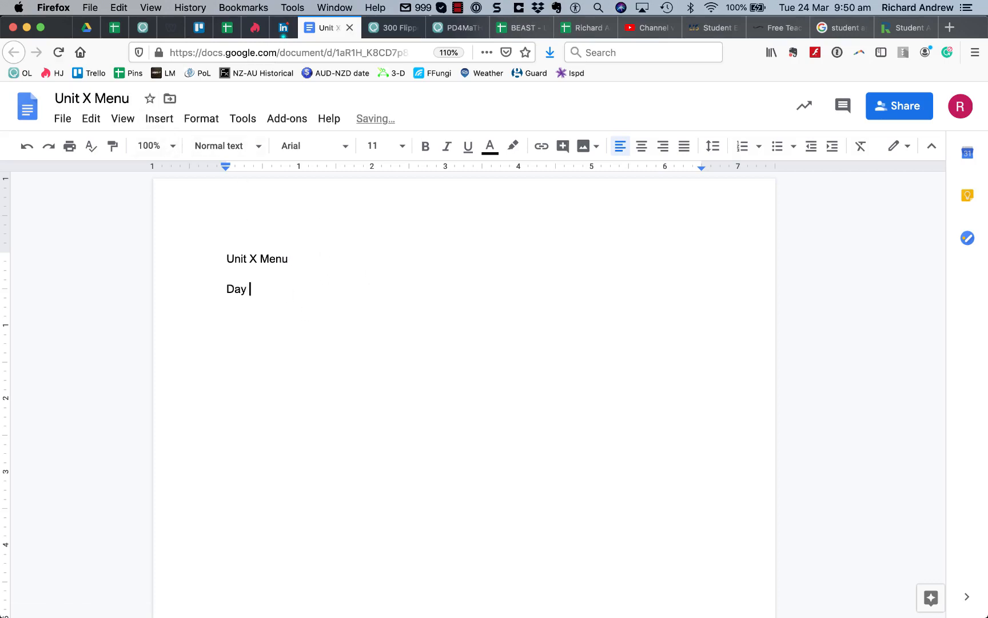
key("Return")
type("Day 2")
key("Return")
type("Day 3")
key("Return")
type("Day 4")
key("Return")
type("etcx")
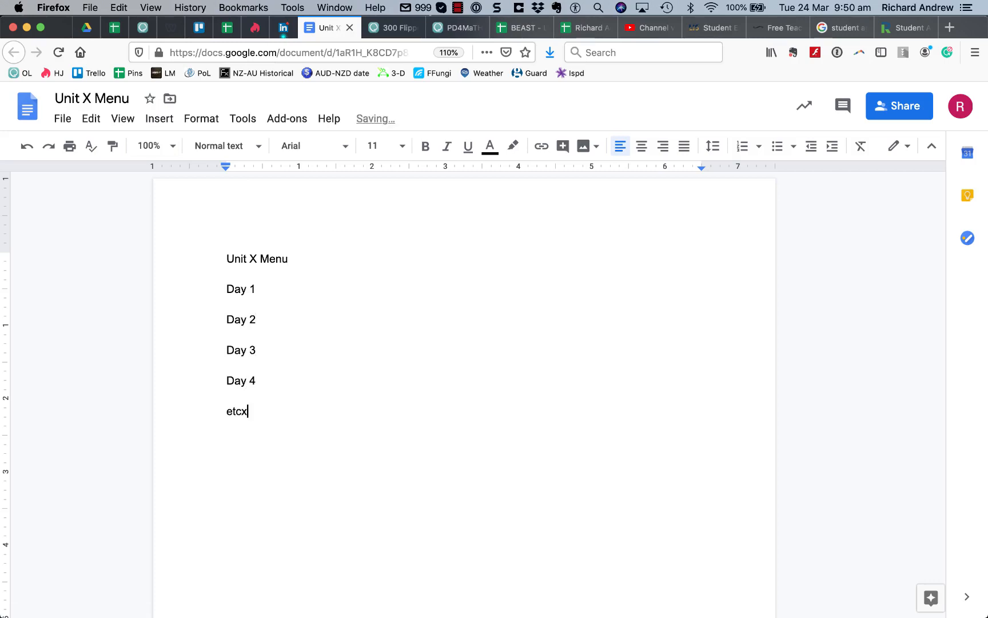
type("c")
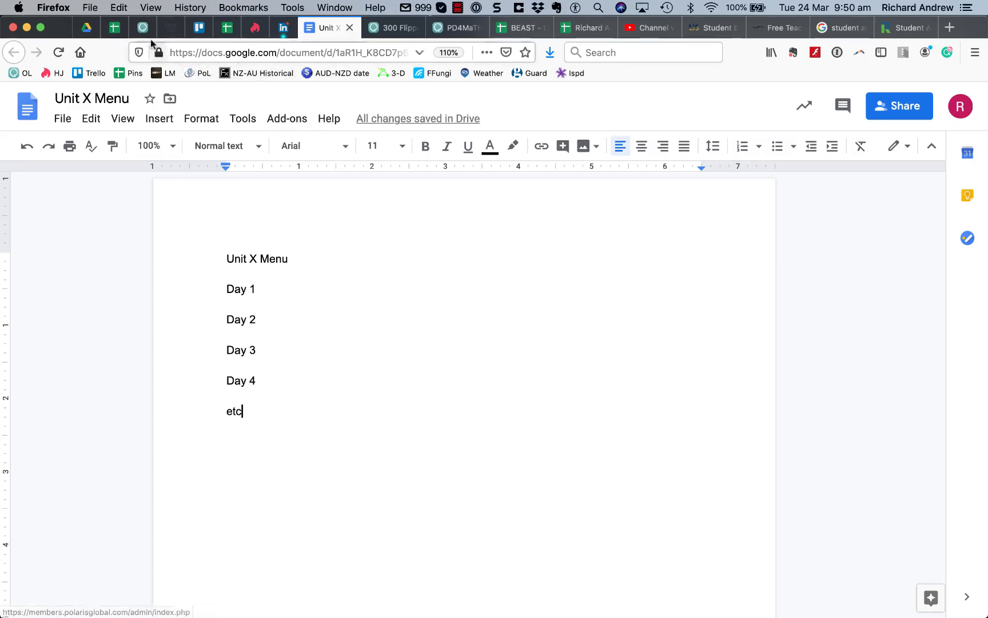
Create a new shared document in the DWR Mock up Unit folder in Google Drive, with Day 1 as its heading and name, and close it.
left_click(87, 28)
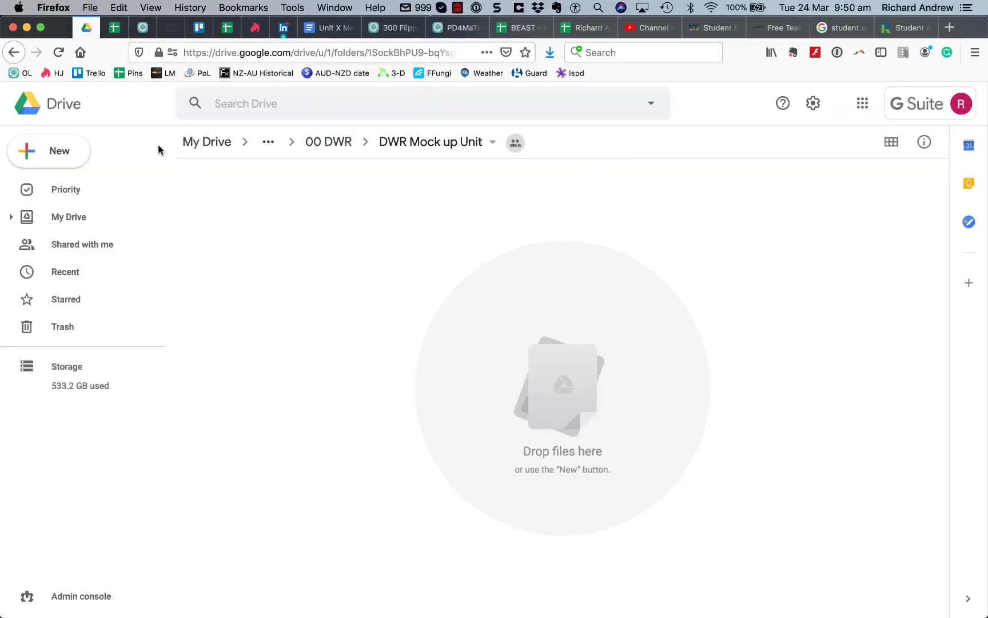
left_click(58, 52)
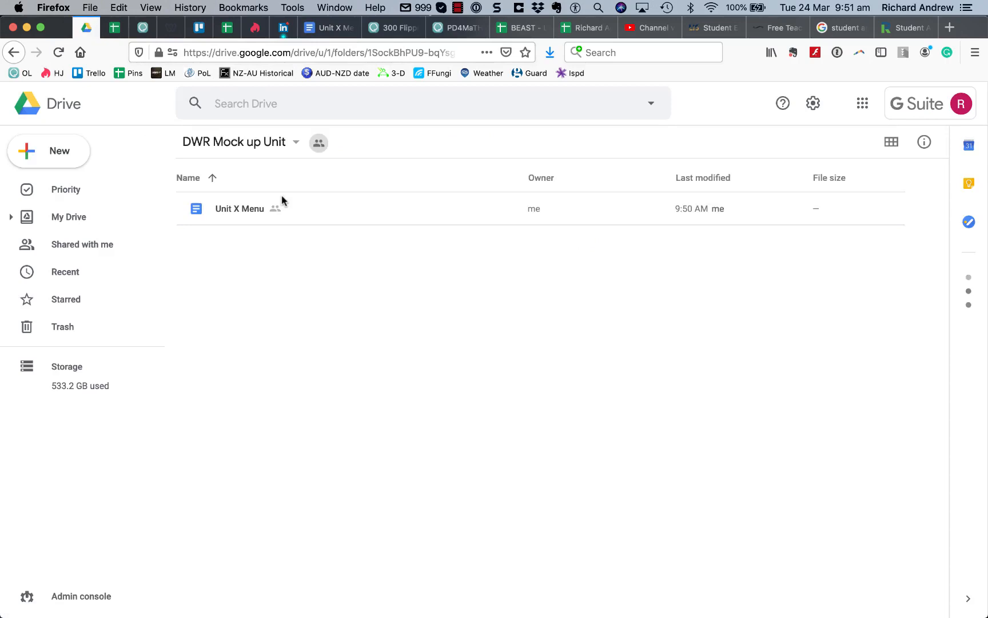
left_click(61, 152)
left_click(74, 243)
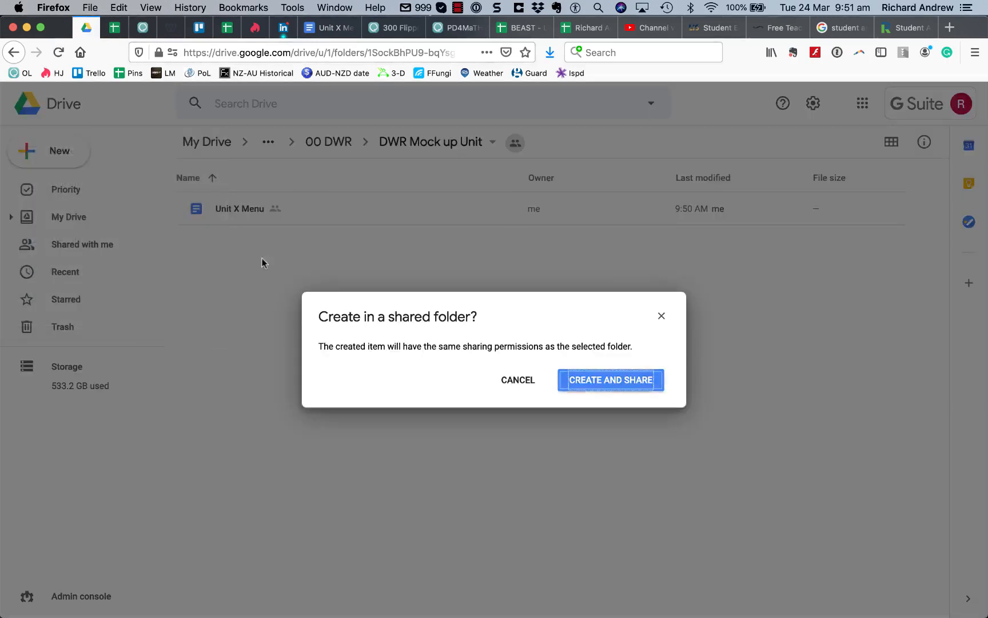
left_click(604, 383)
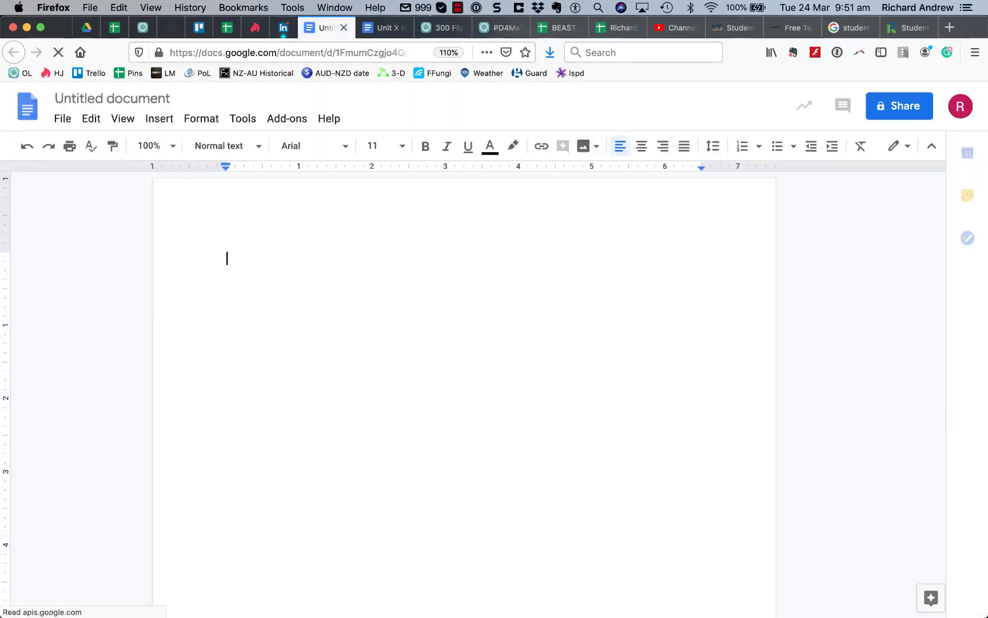
type("Day 1")
key("Return")
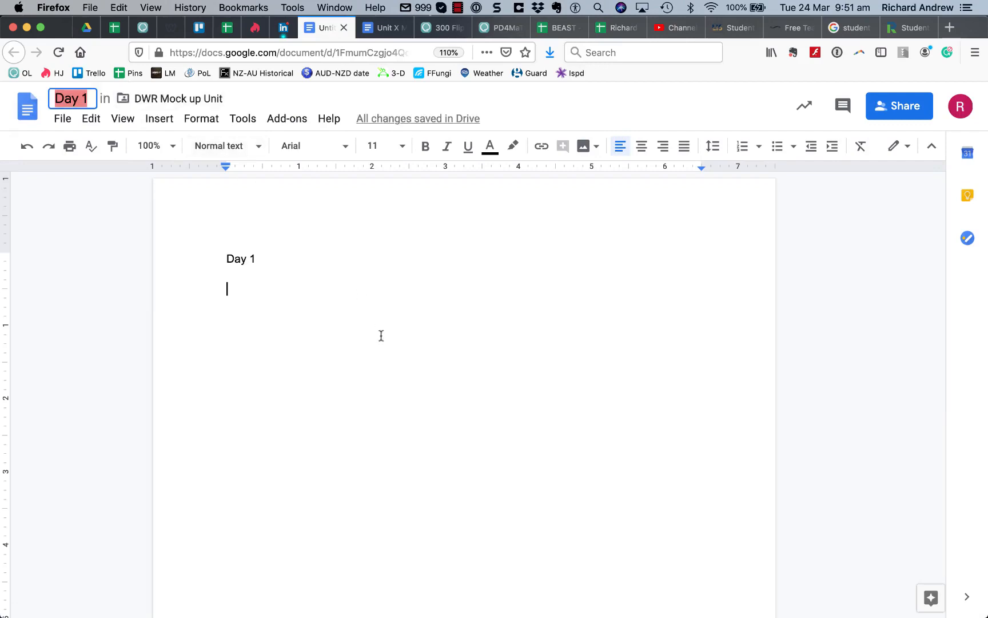
left_click(344, 28)
Refresh the folder and make three more copies from the Day 1 document, including one copy of its copy.
left_click(58, 52)
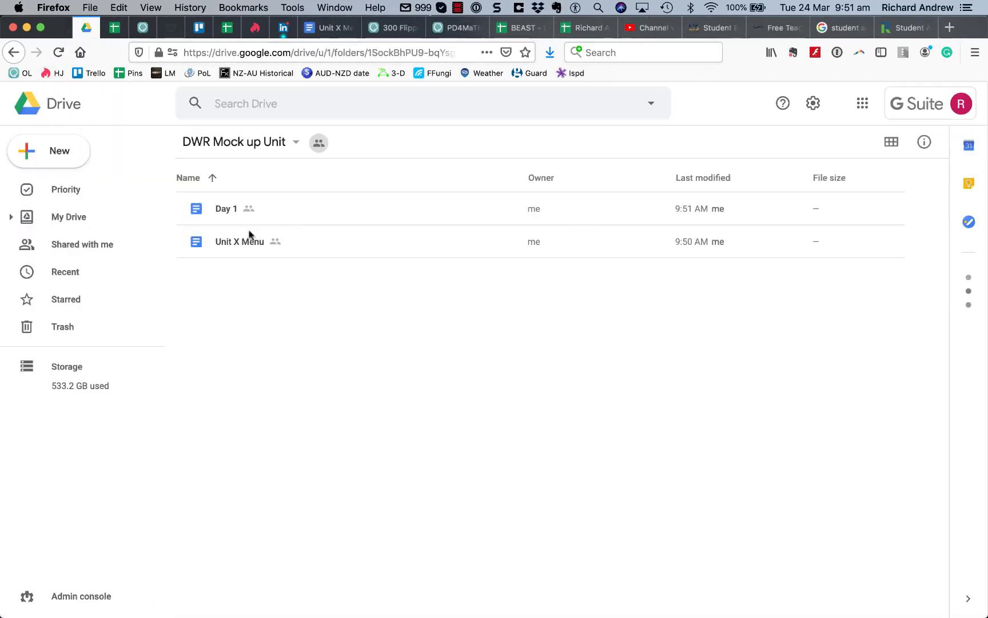
right_click(226, 209)
left_click(293, 452)
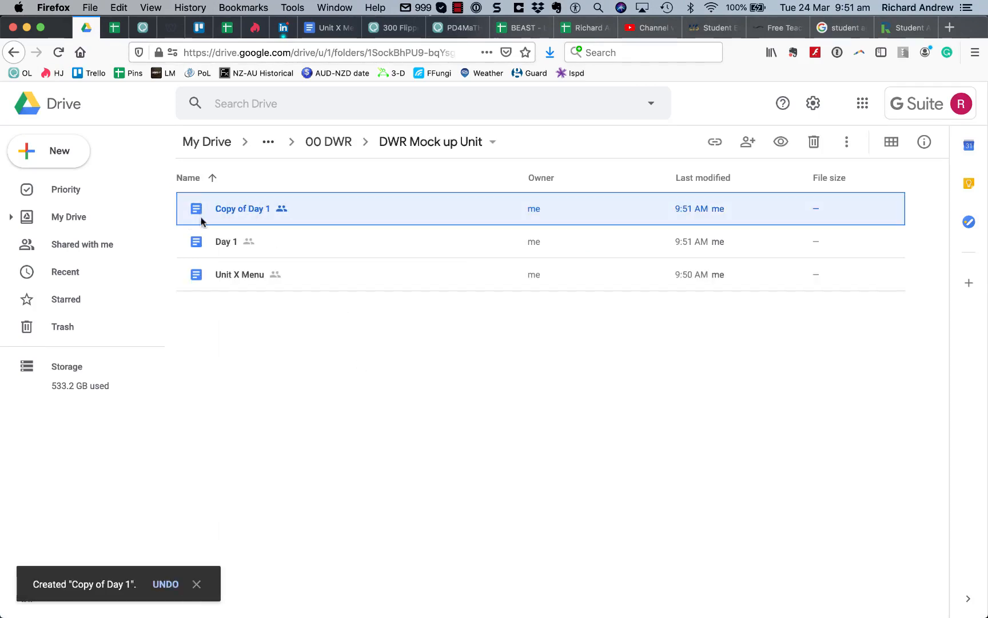
left_click(202, 241, "shift")
right_click(202, 242)
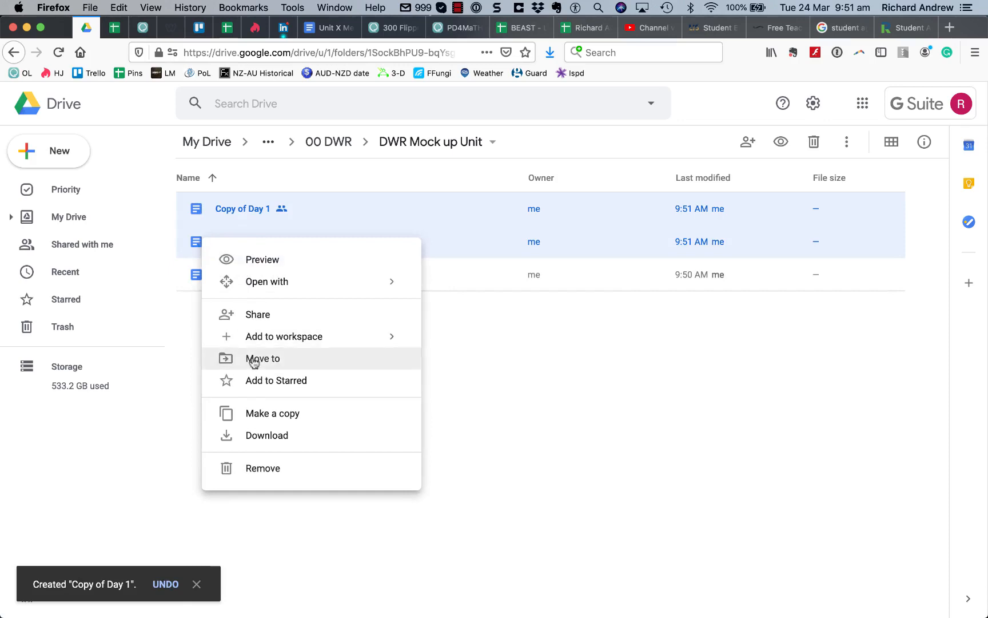
left_click(266, 412)
Rename the lower Copy of Day 1 document to Day 2.
left_click(229, 275)
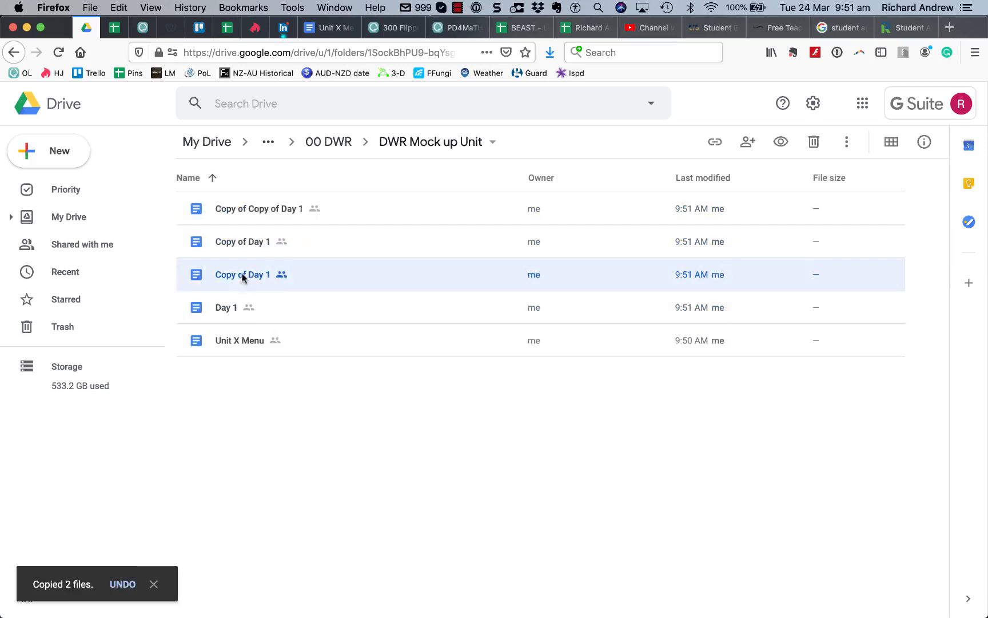
right_click(250, 280)
left_click(283, 459)
left_click(419, 347)
key("BackSpace")
key("BackSpace")
key("BackSpace")
key("BackSpace")
key("BackSpace")
key("BackSpace")
key("BackSpace")
key("BackSpace")
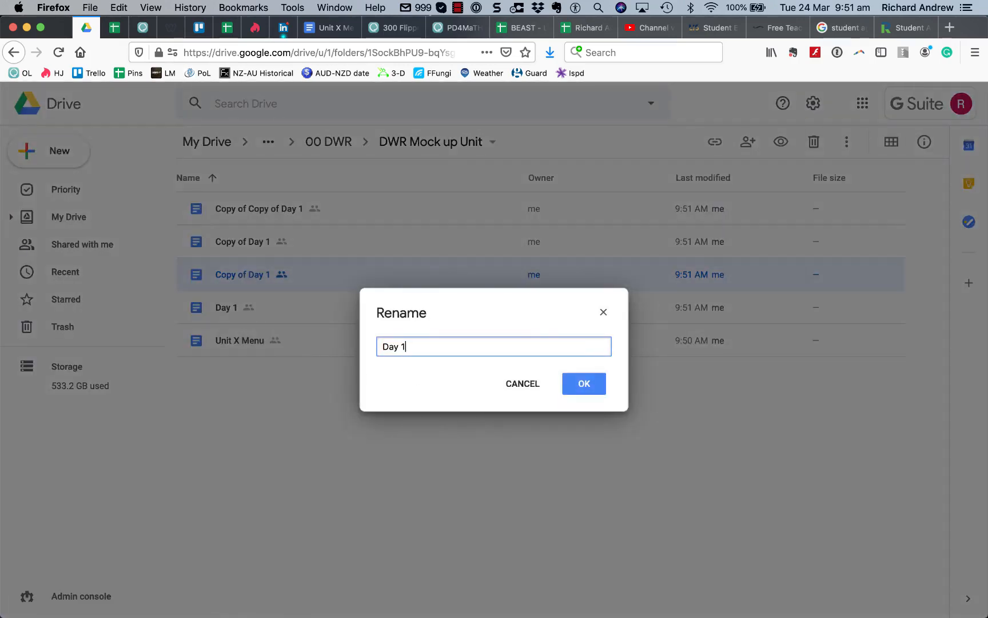
key("End")
key("BackSpace")
type("2")
left_click(583, 383)
Rename the remaining Copy of Day 1 document to Day 3.
right_click(252, 242)
left_click(332, 425)
left_click(407, 347)
key("BackSpace")
key("BackSpace")
key("BackSpace")
key("BackSpace")
key("BackSpace")
key("BackSpace")
key("BackSpace")
key("BackSpace")
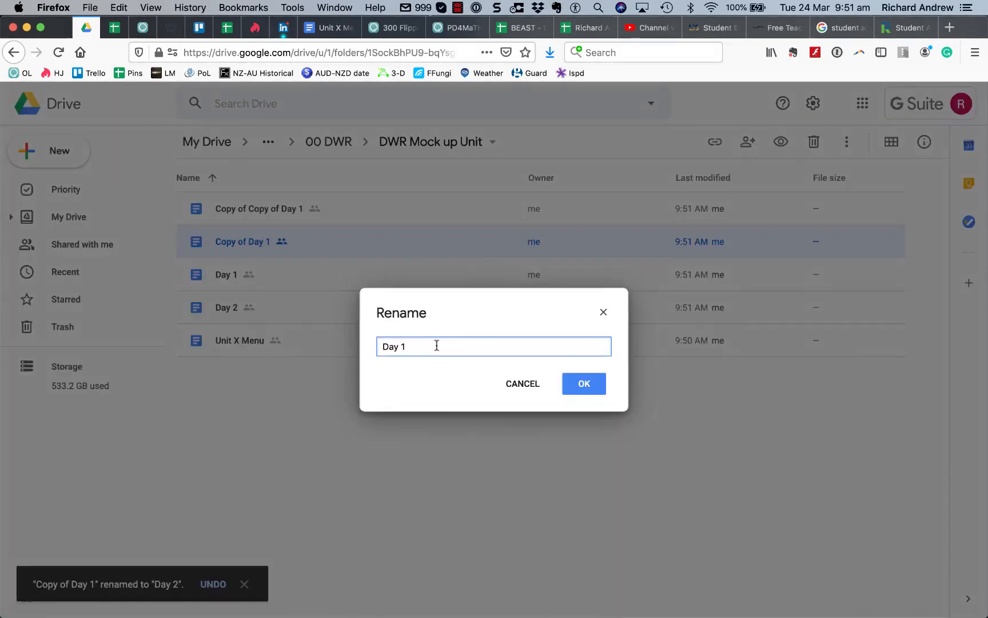
key("End")
key("BackSpace")
type("3")
left_click(585, 384)
Rename the Copy of Copy of Day 1 document to Day 4.
right_click(270, 212)
left_click(332, 395)
left_click(382, 348)
key("Delete")
key("Delete")
key("Delete")
key("Delete")
key("Delete")
key("Delete")
key("Delete")
key("Delete")
key("Delete")
key("Delete")
key("Delete")
key("Delete")
key("Delete")
key("Delete")
key("Delete")
key("Delete")
key("Delete")
key("Delete")
key("Delete")
key("Delete")
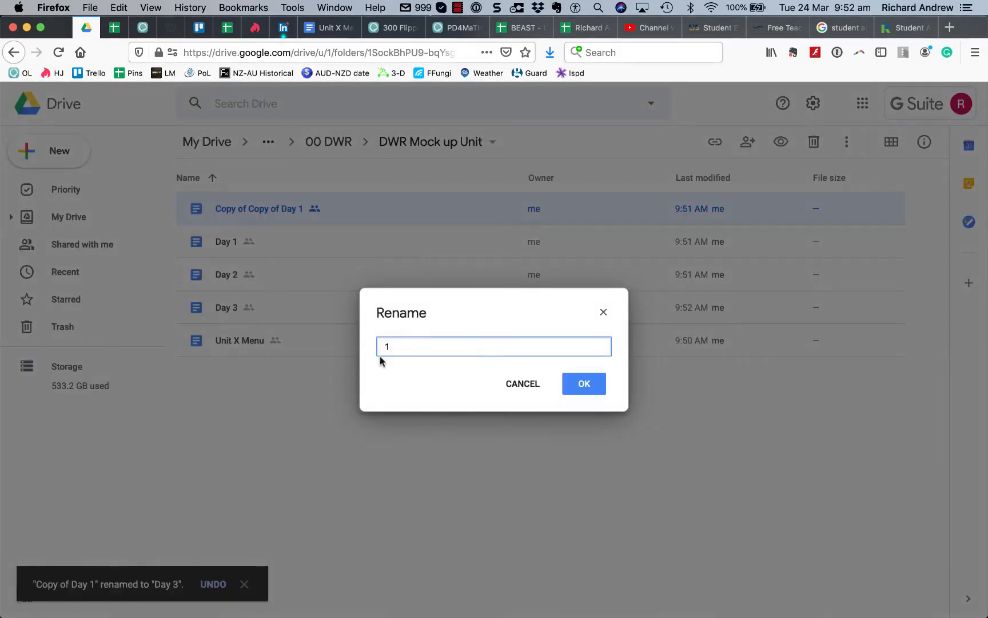
type("Day 4")
key("Delete")
left_click(584, 384)
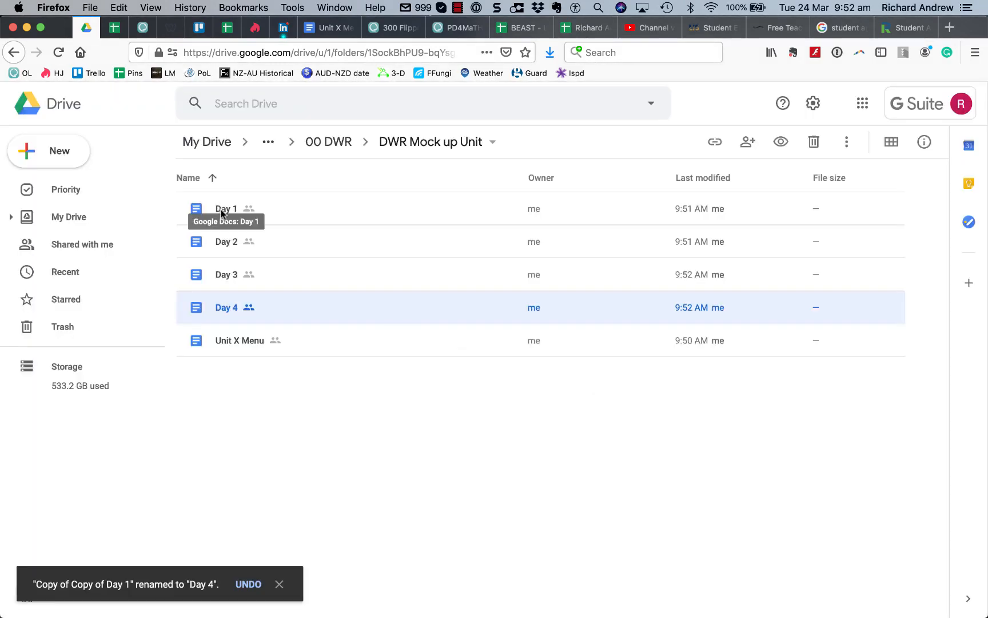
Open the Day 1 document and add the lines Step 1 and Step 2 below its heading.
double_click(221, 210)
left_click(266, 258)
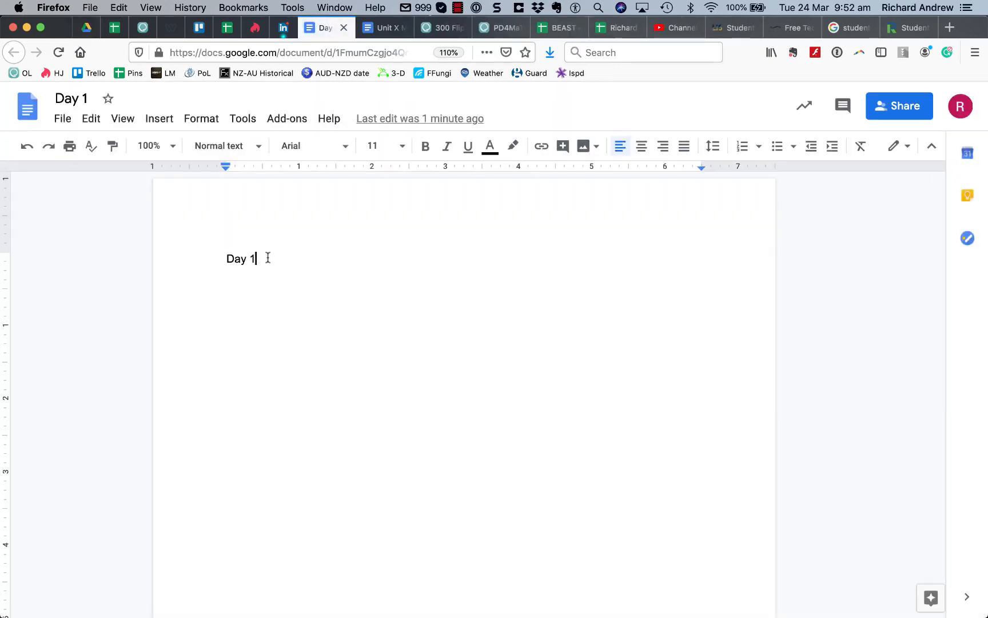
key("Return")
type("Step 1")
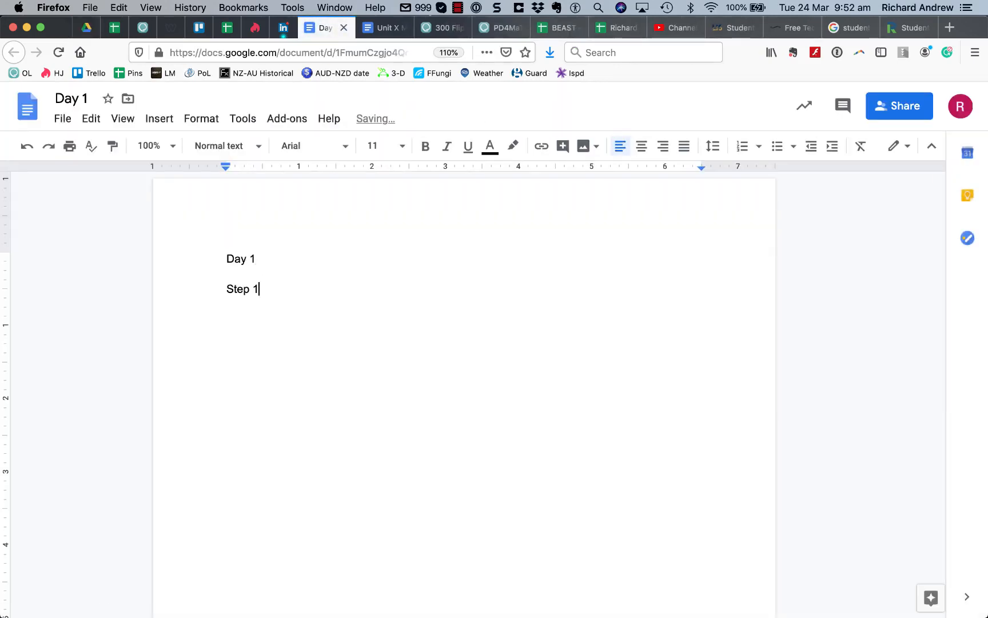
key("Return")
type("Dtewp")
key("BackSpace")
key("BackSpace")
type("p 2")
Duplicate the two step lines below themselves and renumber the copies as Step 3 and Step 4.
left_click_drag(274, 318, 227, 289)
key("super+c")
left_click(269, 318)
key("Return")
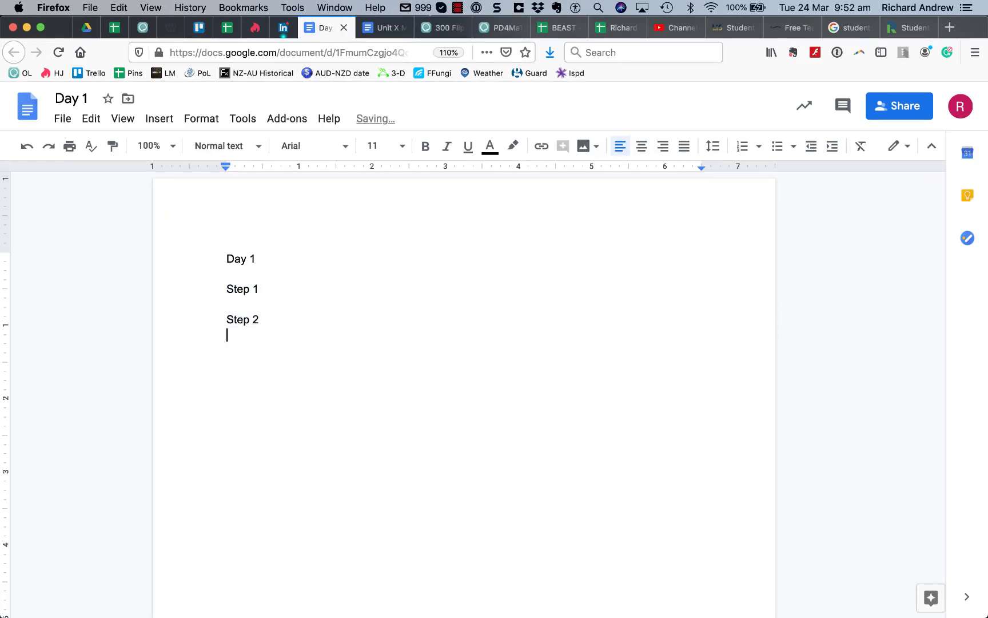
key("super+v")
left_click(271, 349)
key("BackSpace")
type("3")
left_click(270, 380)
key("BackSpace")
type("4")
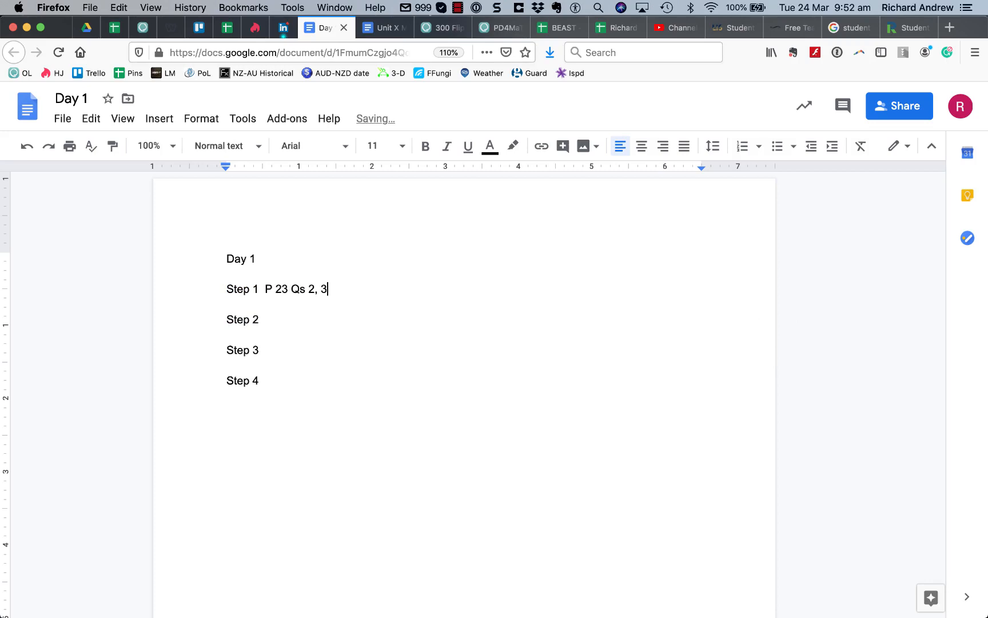
Write "P 23 Qs 2, 3, 6" after Step 1 and "Watch this video" after Step 2.
key("BackSpace")
left_click(276, 323)
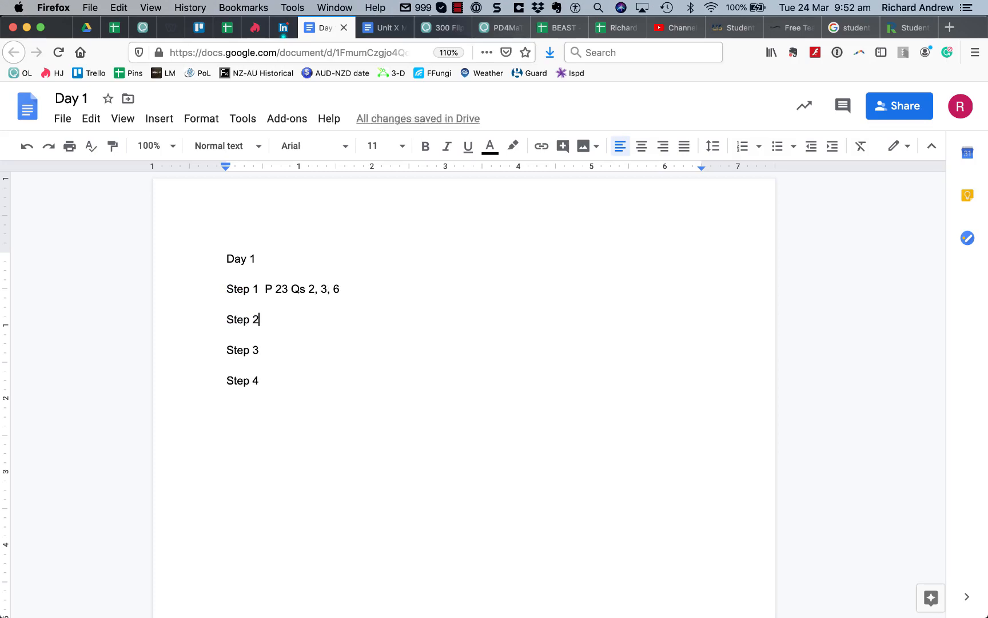
type("Watch this video")
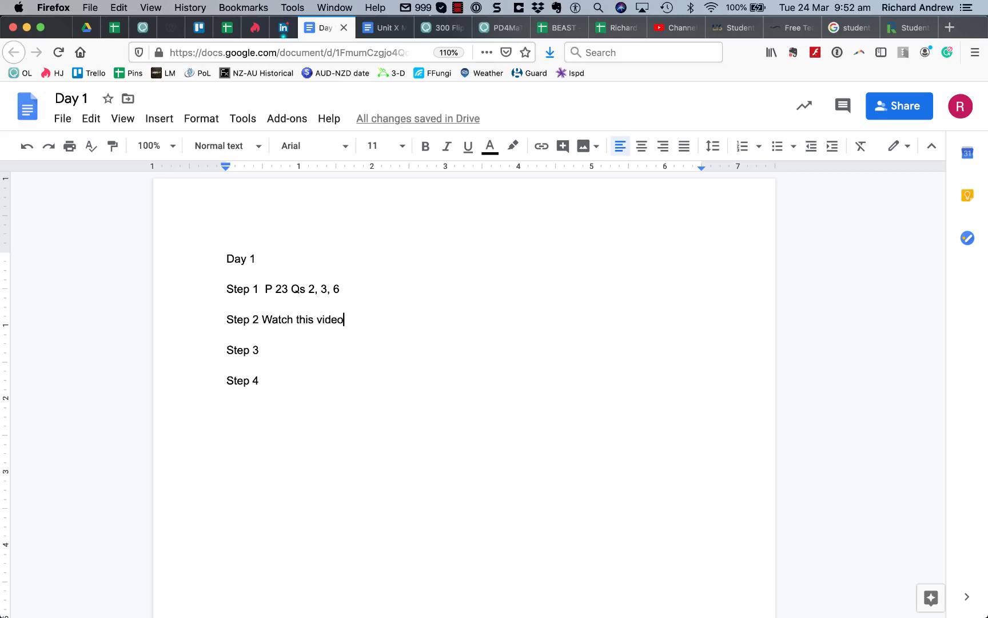
Copy the address of the YouTube vectors video open in Chrome and link the words "this video" in Step 2 to it.
key("super+h")
left_click(243, 58)
key("super+a")
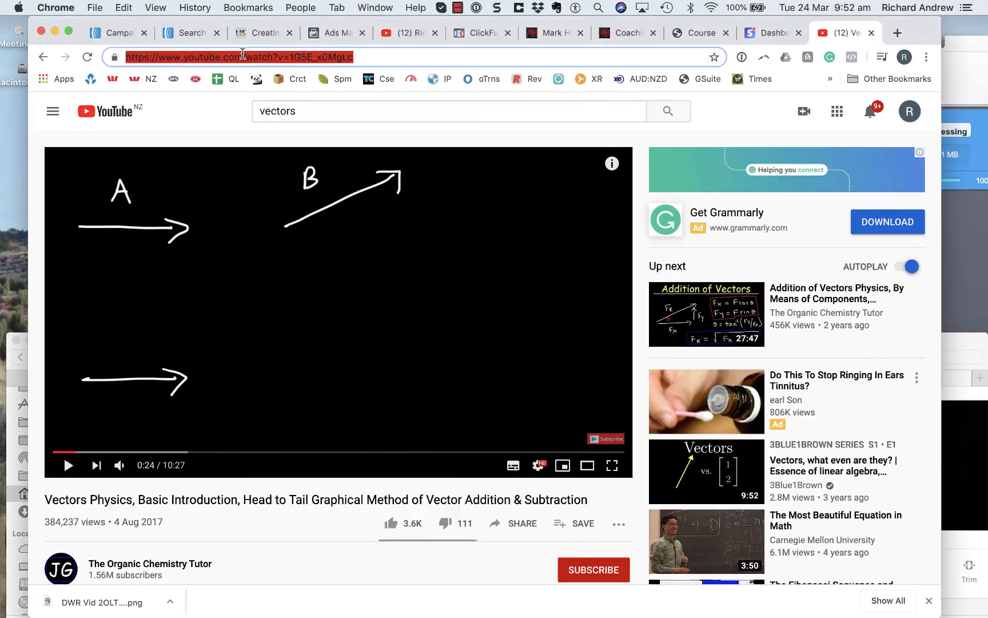
key("super+c")
key("super+Tab")
left_click_drag(360, 323, 296, 321)
left_click(538, 146)
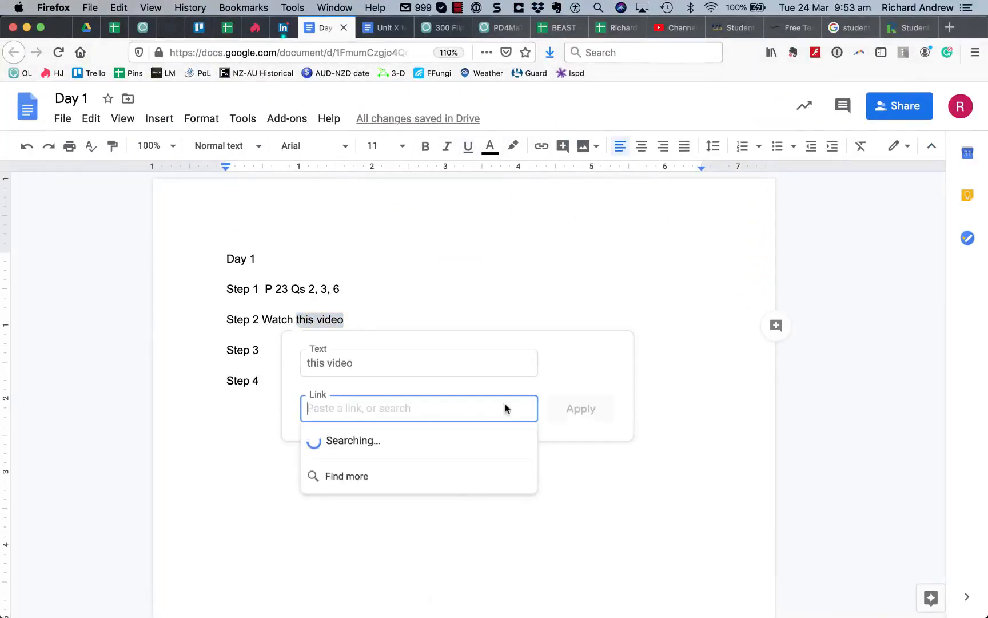
key("super+v")
left_click(578, 408)
left_click(311, 391)
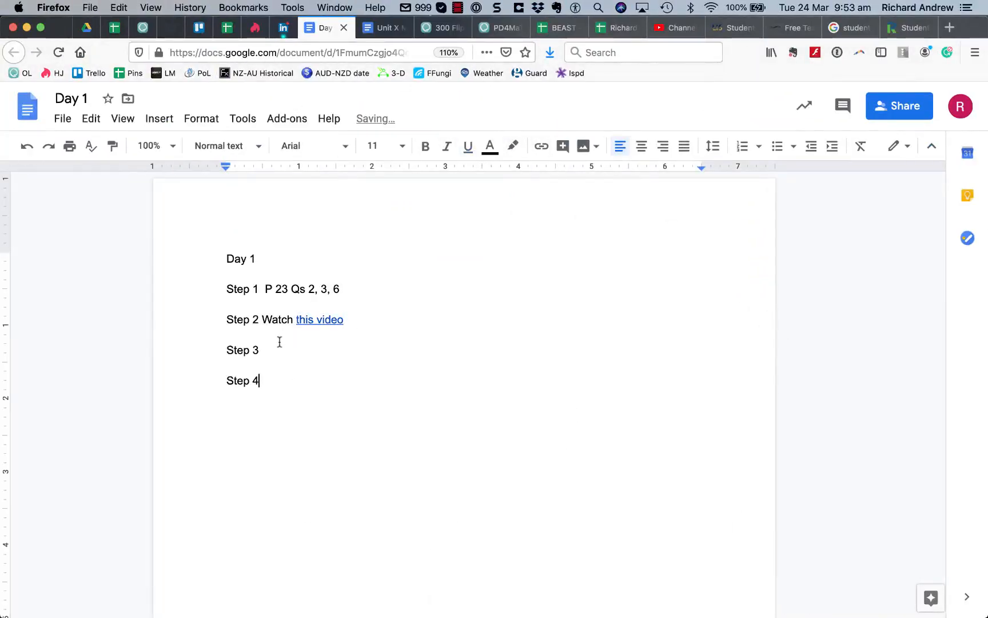
Write "Work through this worksheet" after Step 3 and "etc" after Step 4, and close the Day 1 document.
left_click(281, 349)
type("Work through ")
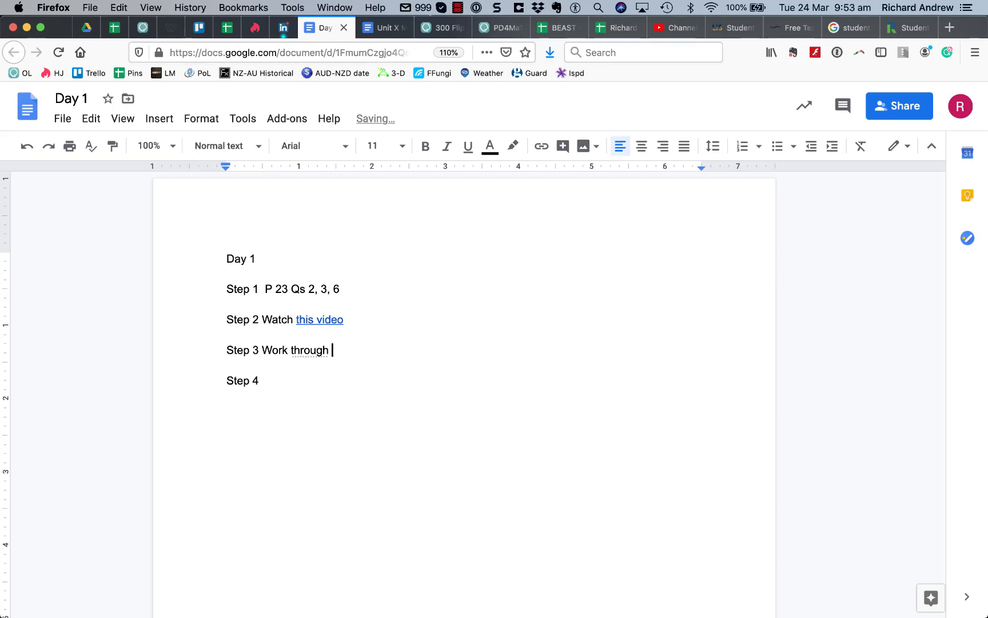
type("this worksheet")
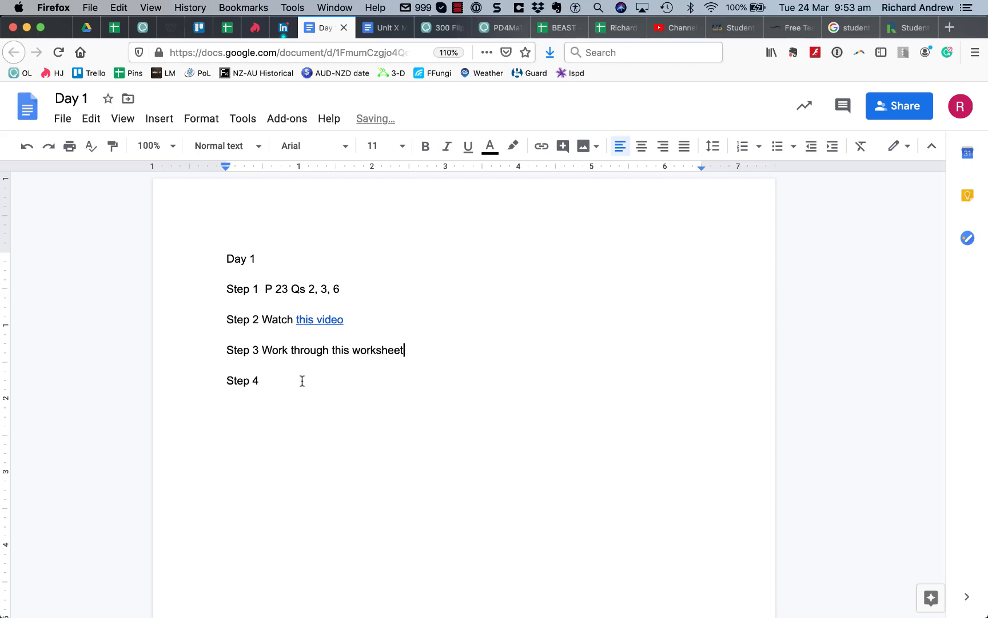
key("Down")
type("e")
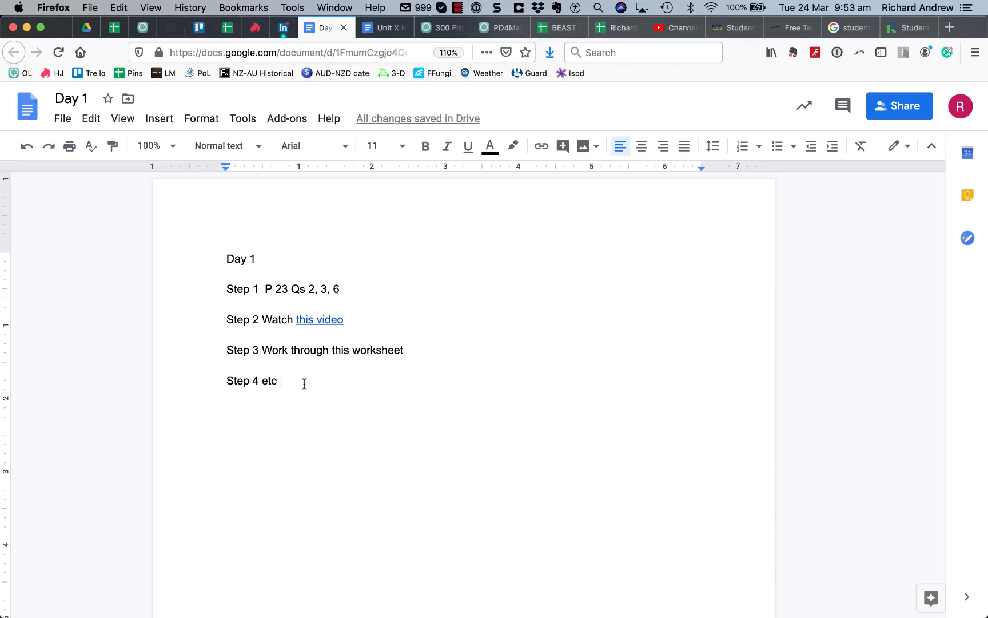
key("super+w")
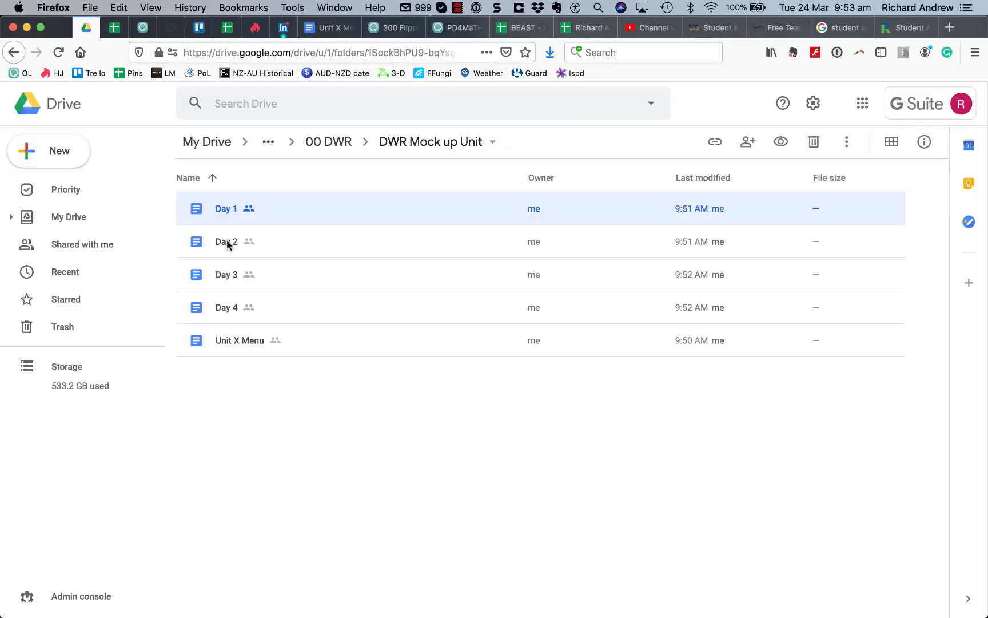
Open the Day 2 document and add the lines Step 1, Step 2 and Step 3 below its heading.
double_click(227, 245)
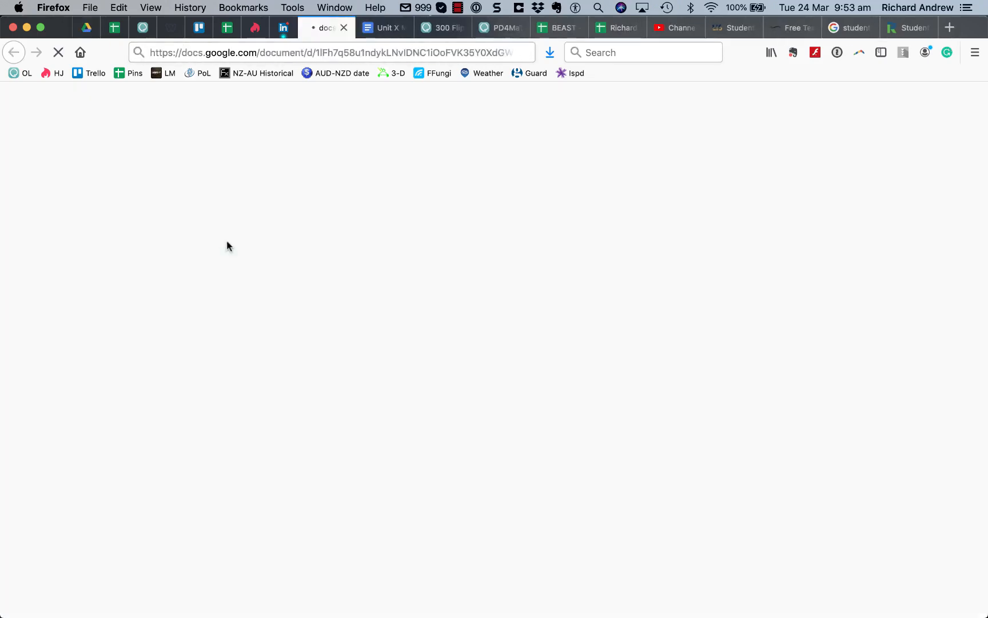
key("Return")
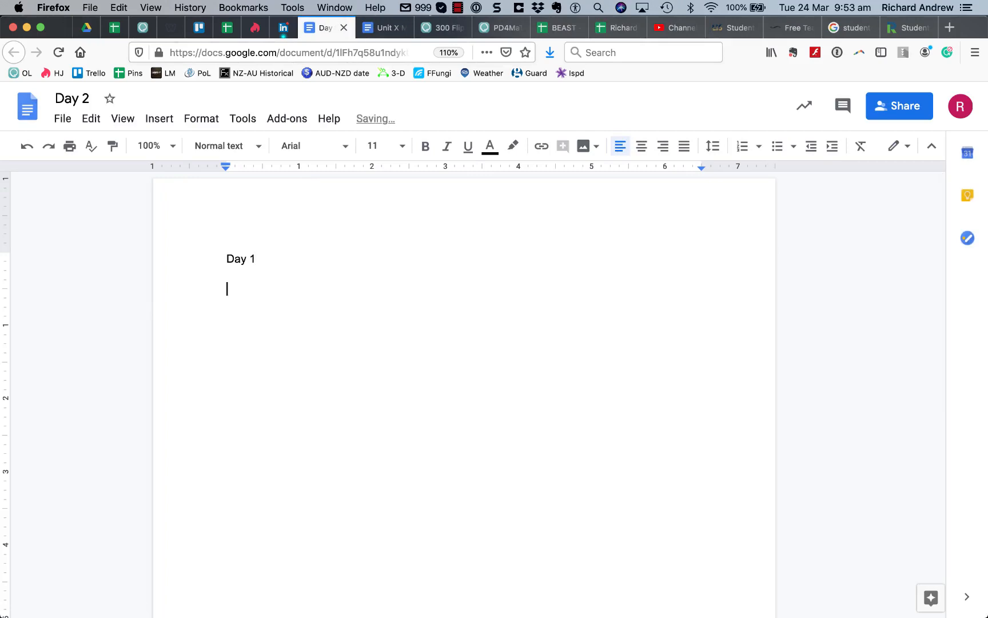
type("Step 1")
key("Return")
type("S")
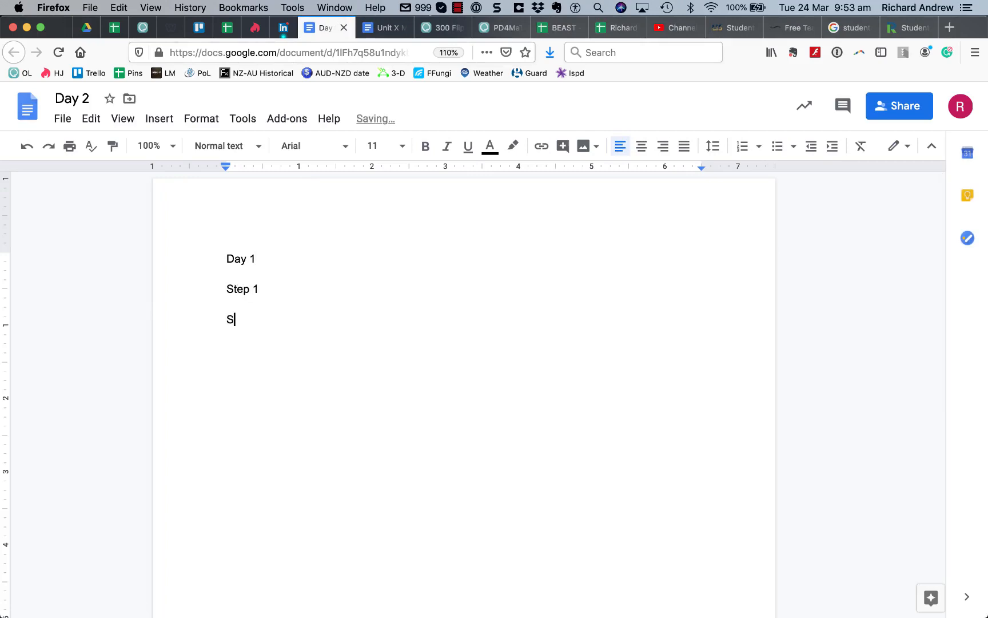
type("tep 2")
key("Return")
type("Step")
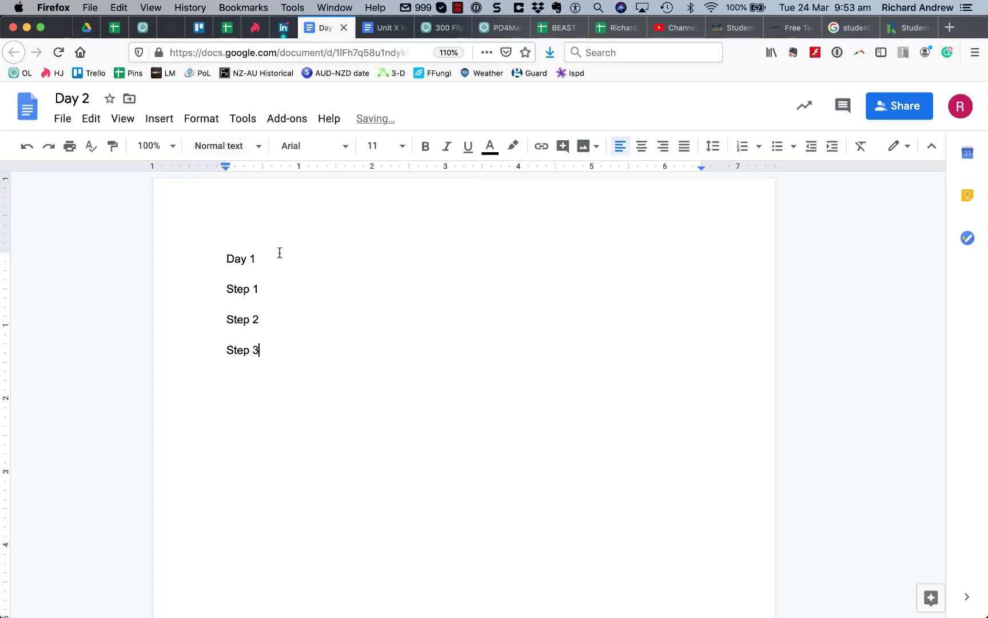
type(" 3")
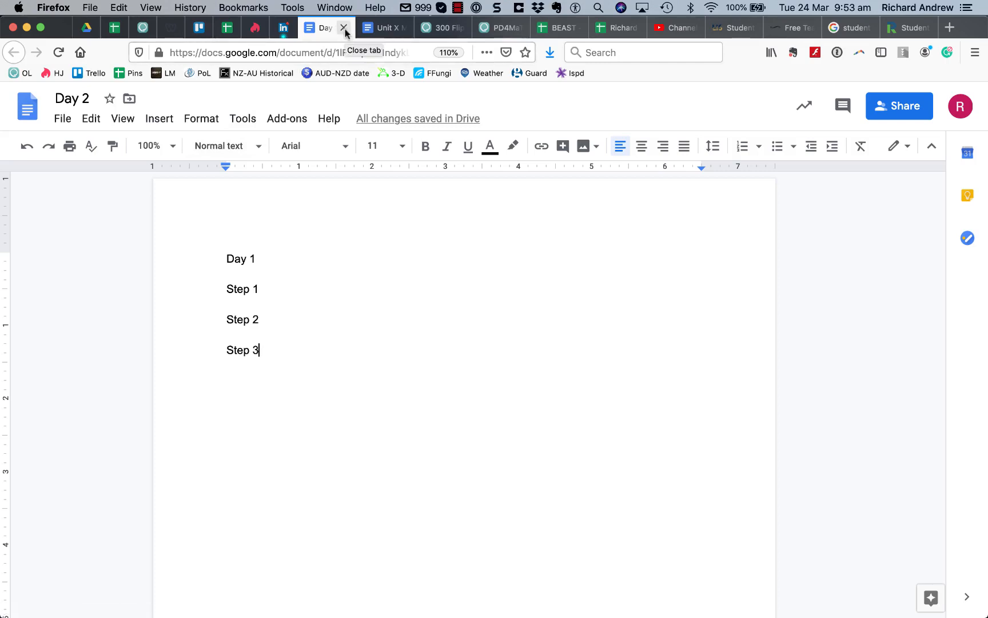
Close Day 2, change the heading in the Day 3 document to "Day 3" and add "Bla bla" below it.
left_click(344, 28)
double_click(234, 273)
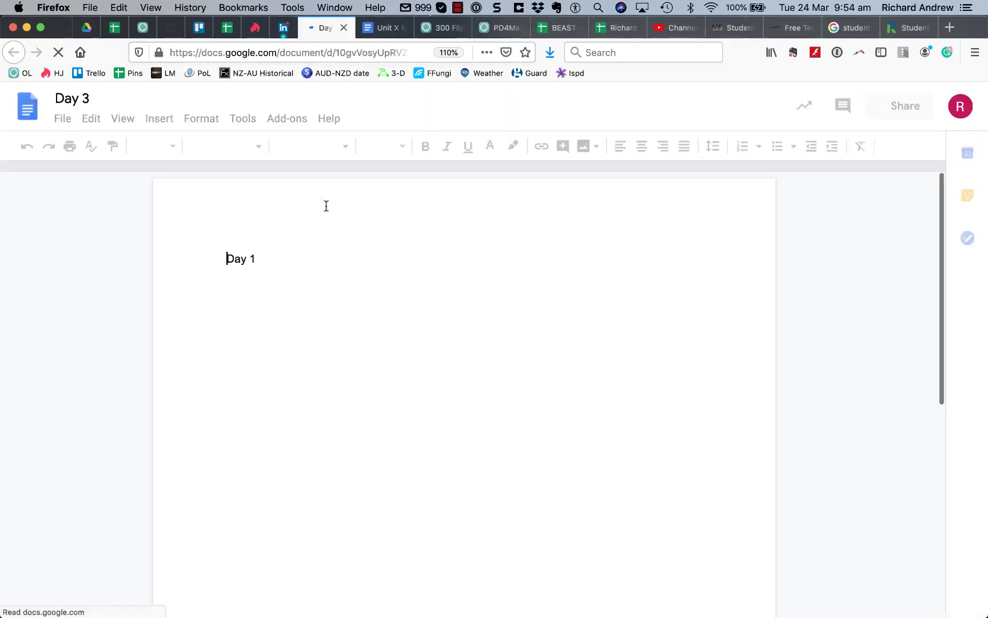
left_click(271, 260)
key("Return")
key("Return")
type("Bla bla")
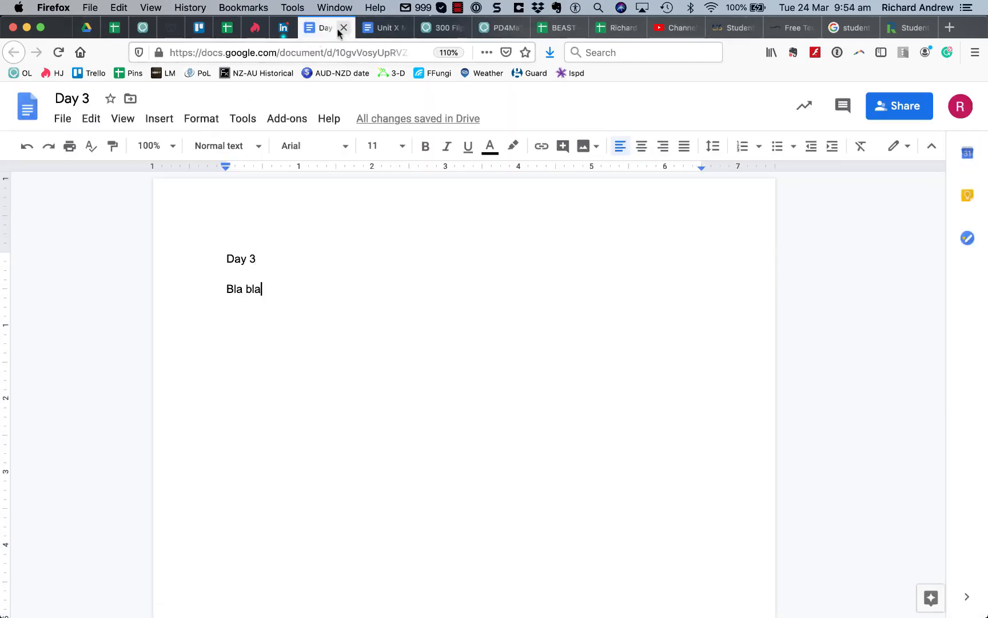
left_click(344, 27)
Change the heading in the Day 4 document to "Day 4", add "More bla bla" below it and close the document.
double_click(229, 307)
left_click(300, 256)
key("BackSpace")
type("4")
key("Return")
key("Return")
type("Bla")
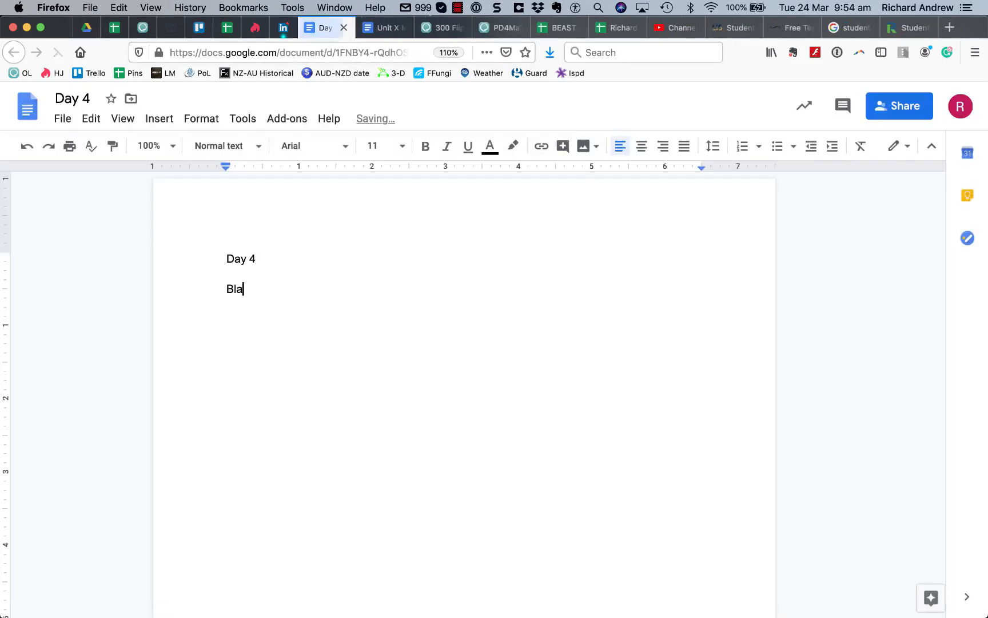
key("BackSpace")
key("BackSpace")
key("BackSpace")
type("More bla bla")
left_click(343, 28)
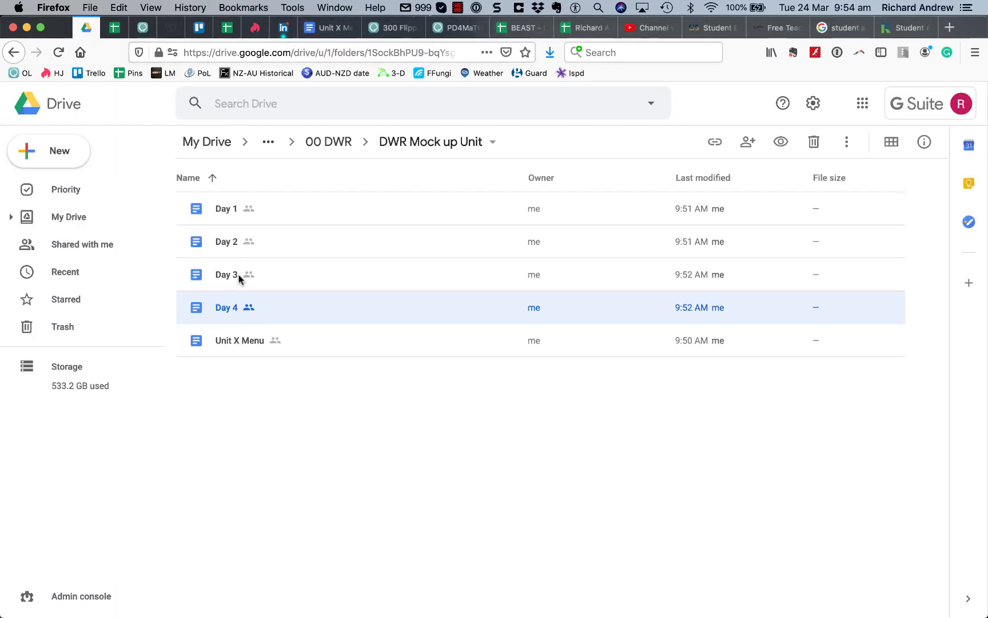
double_click(206, 341)
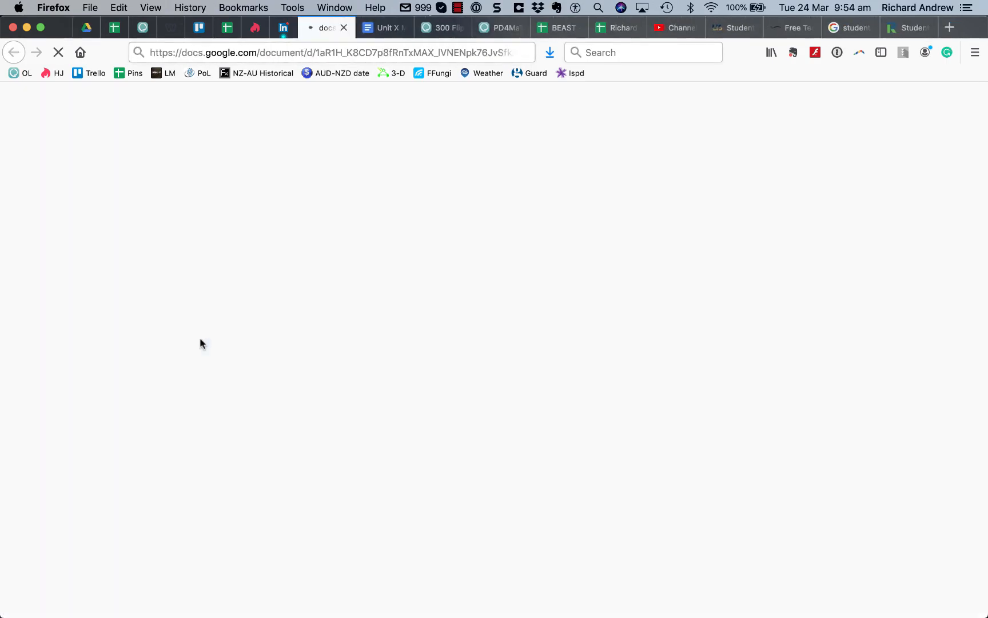
left_click(343, 27)
left_click(86, 26)
Get a shareable link for the Day 1 document and turn its link sharing on.
left_click(225, 207)
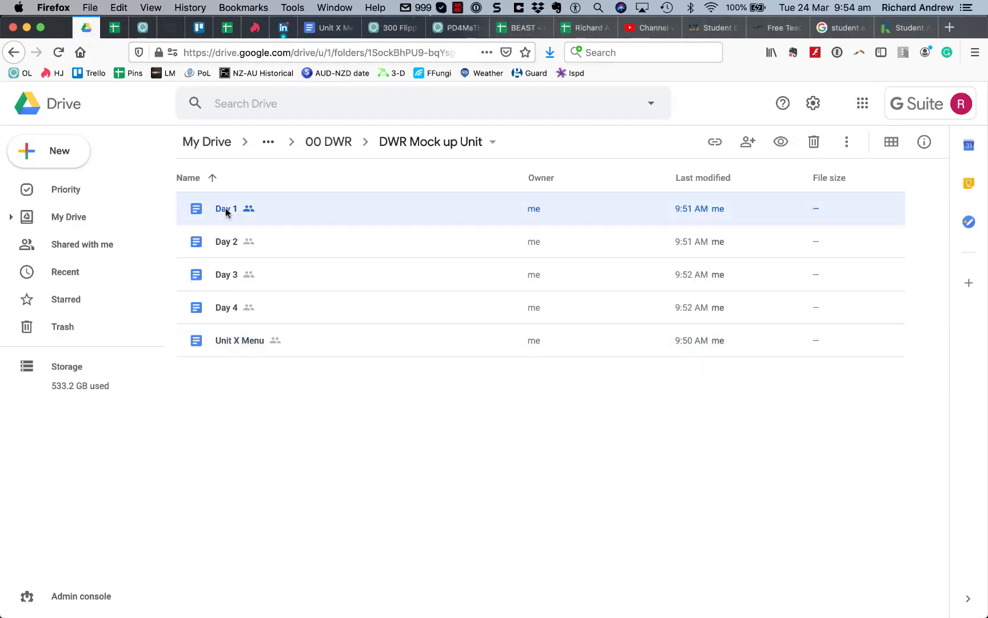
right_click(225, 207)
left_click(310, 309)
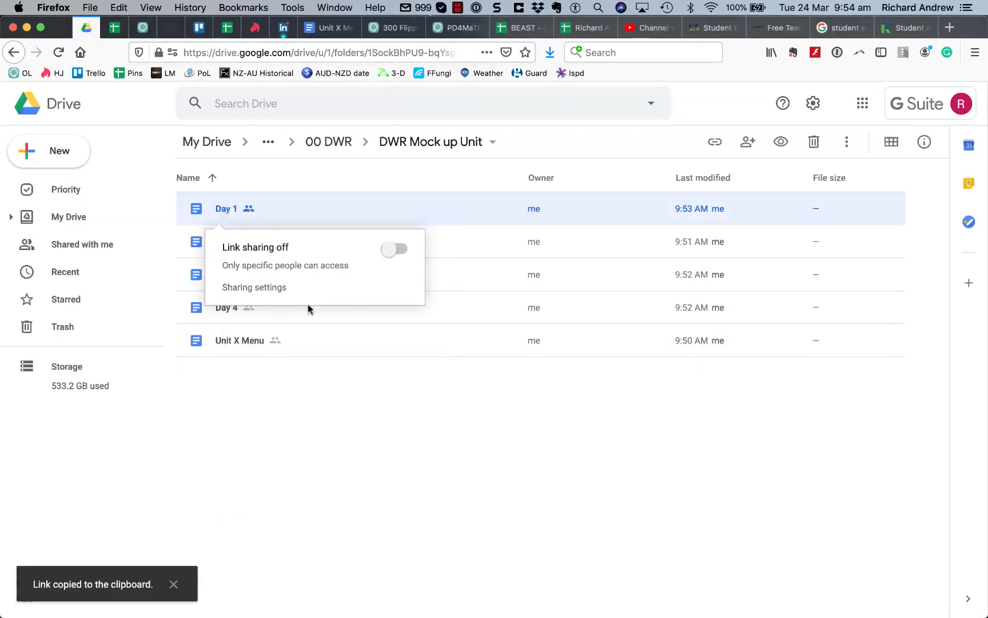
left_click(402, 252)
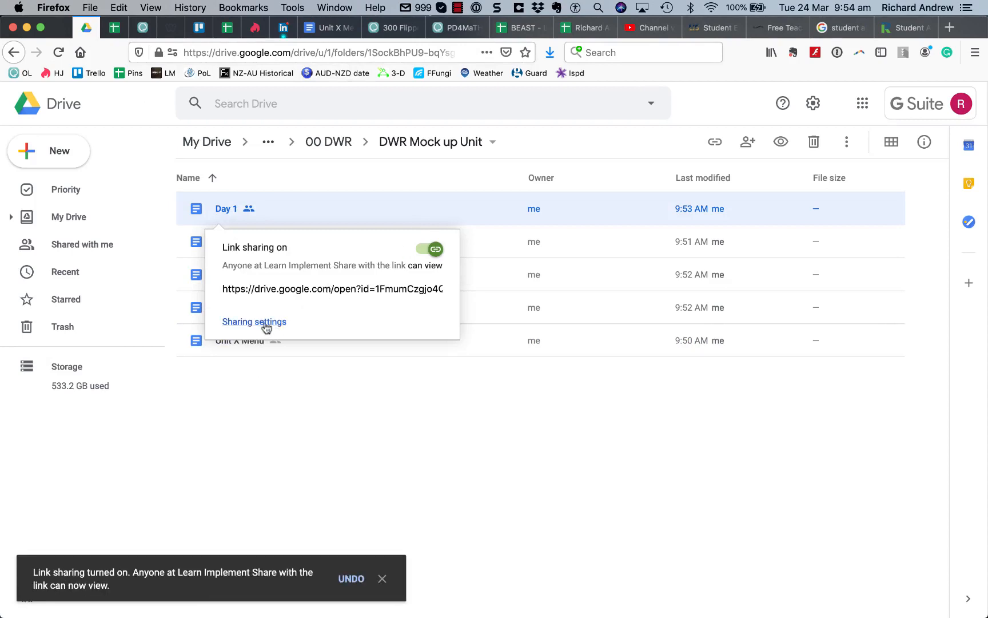
Change the Day 1 document's link sharing to On - Anyone with the link and save the setting.
left_click(265, 321)
left_click(567, 289)
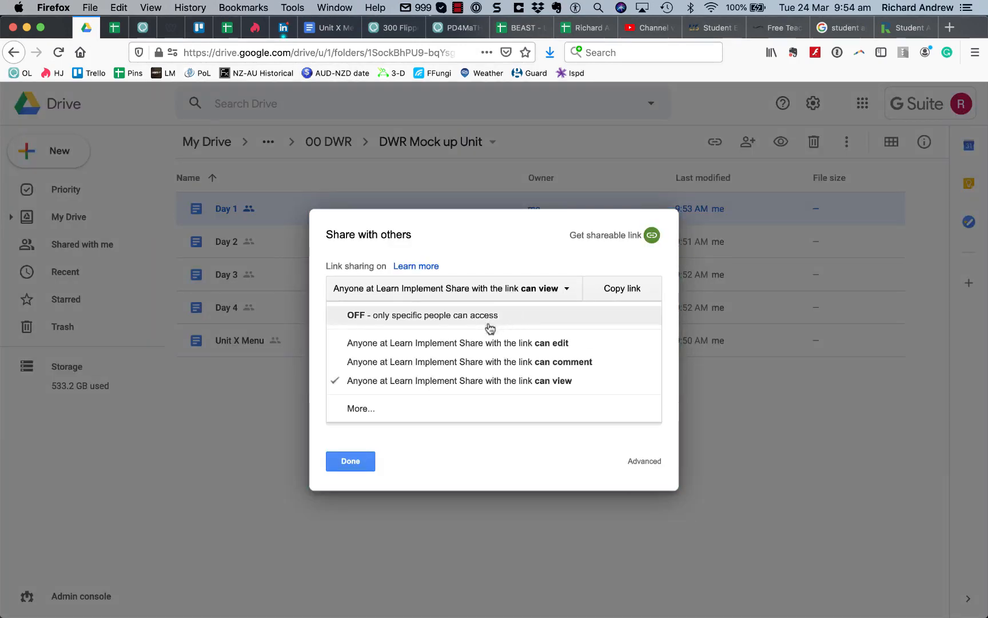
left_click(630, 454)
left_click(598, 276)
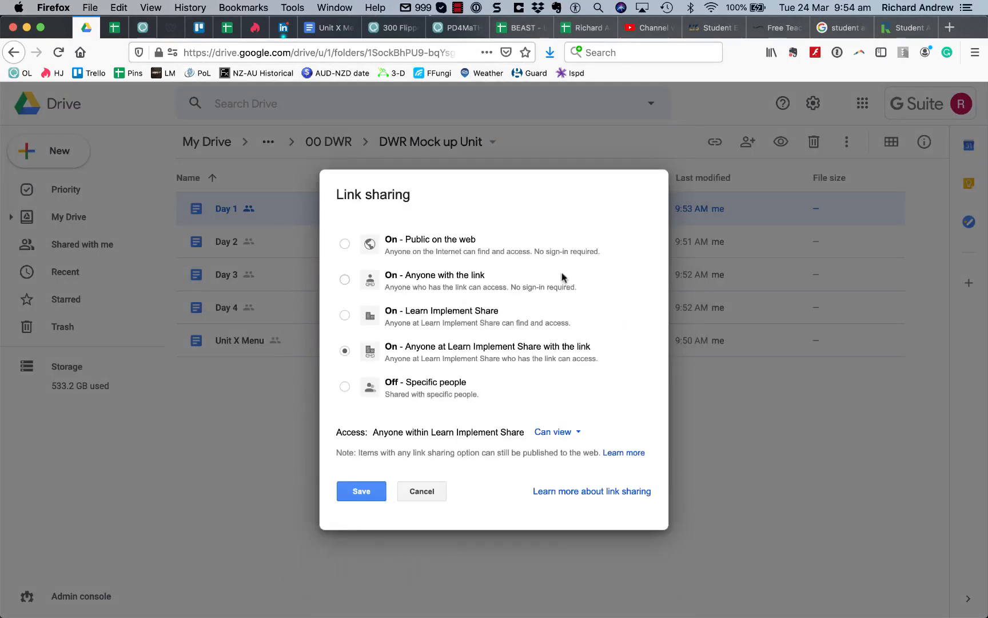
left_click(344, 279)
left_click(363, 491)
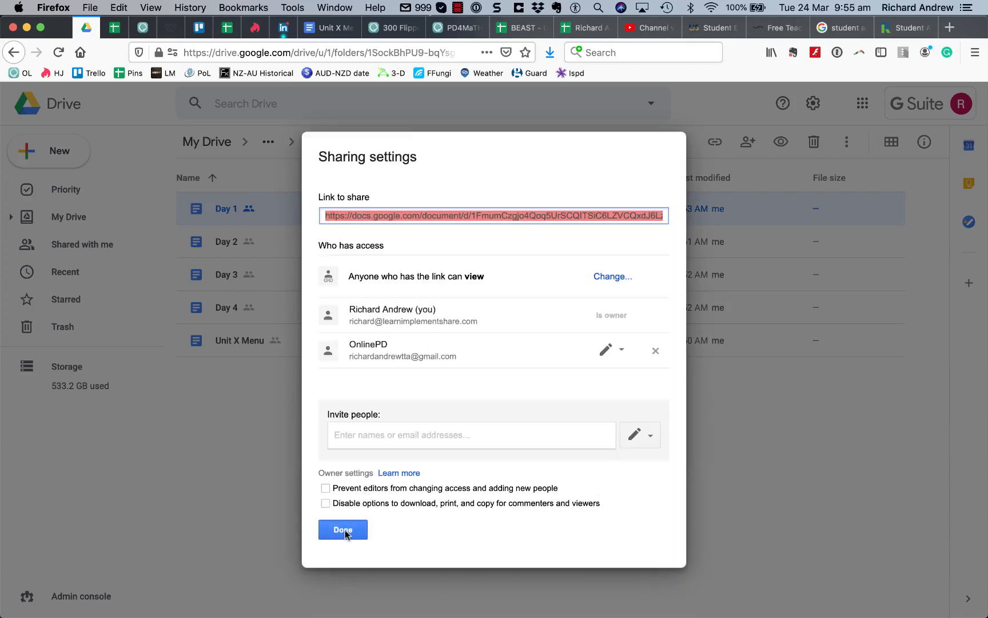
left_click(343, 529)
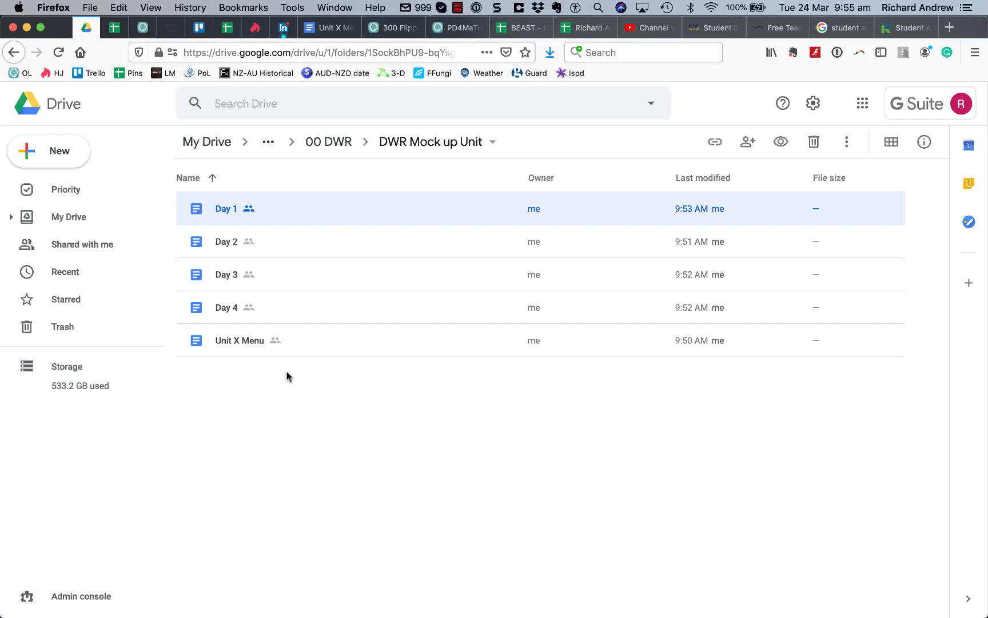
Set link sharing for the DWR Mock up Unit folder inside 00 DWR to On - Anyone with the link.
left_click(323, 144)
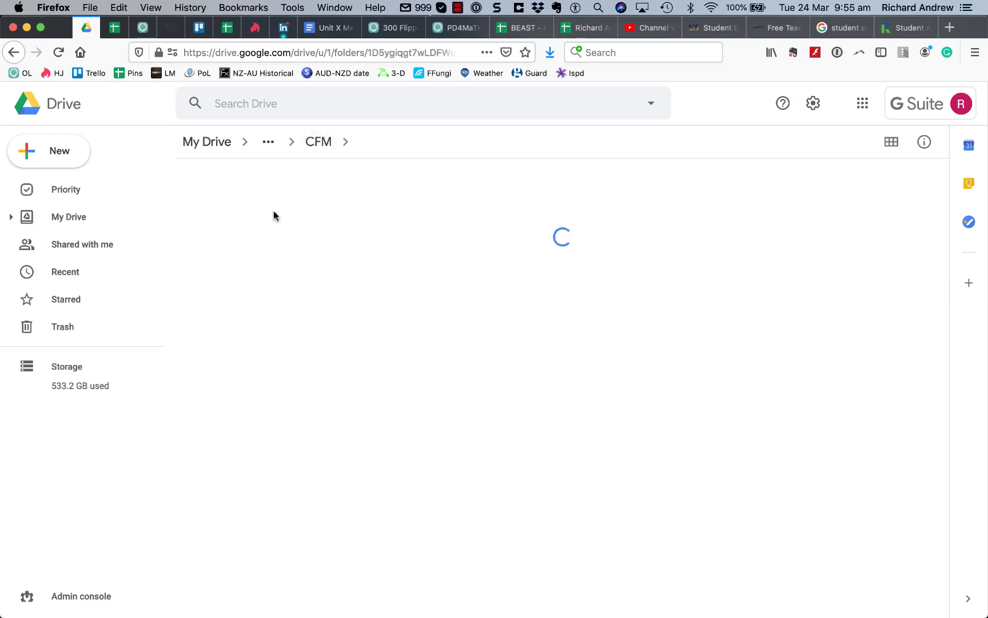
left_click(254, 209)
right_click(253, 210)
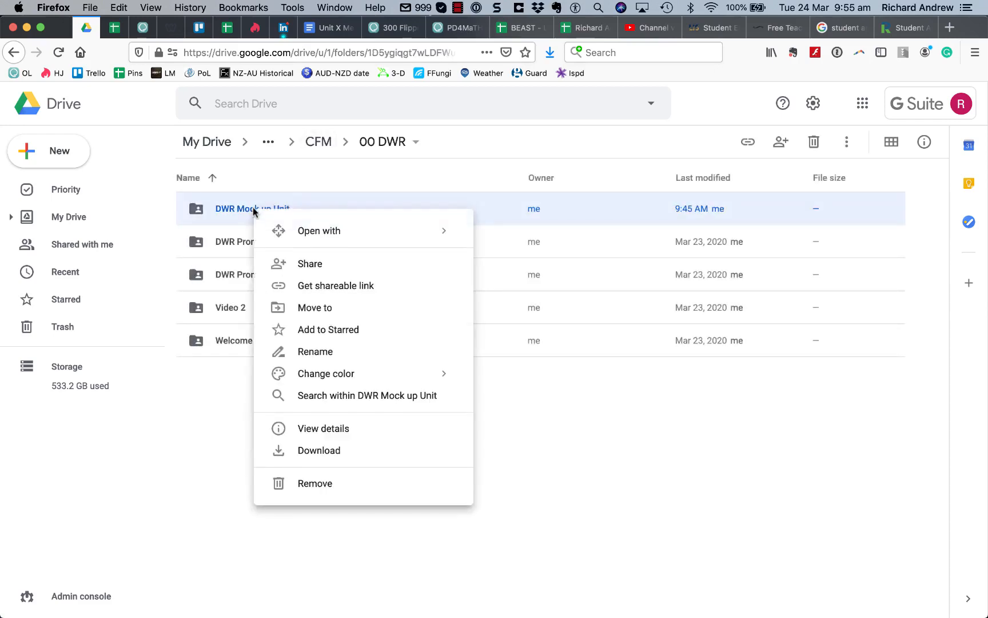
left_click(322, 264)
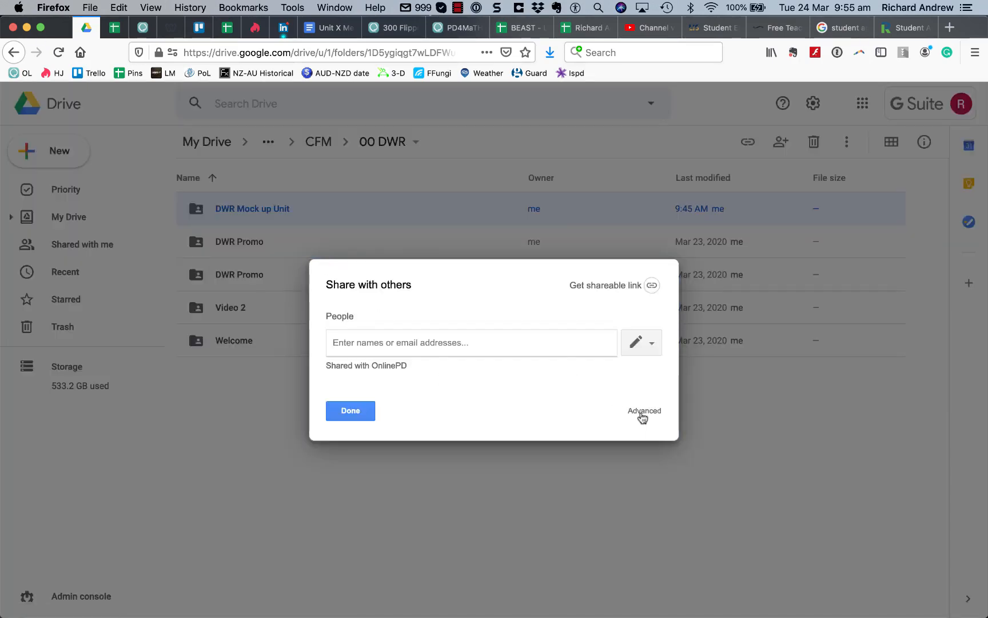
left_click(640, 412)
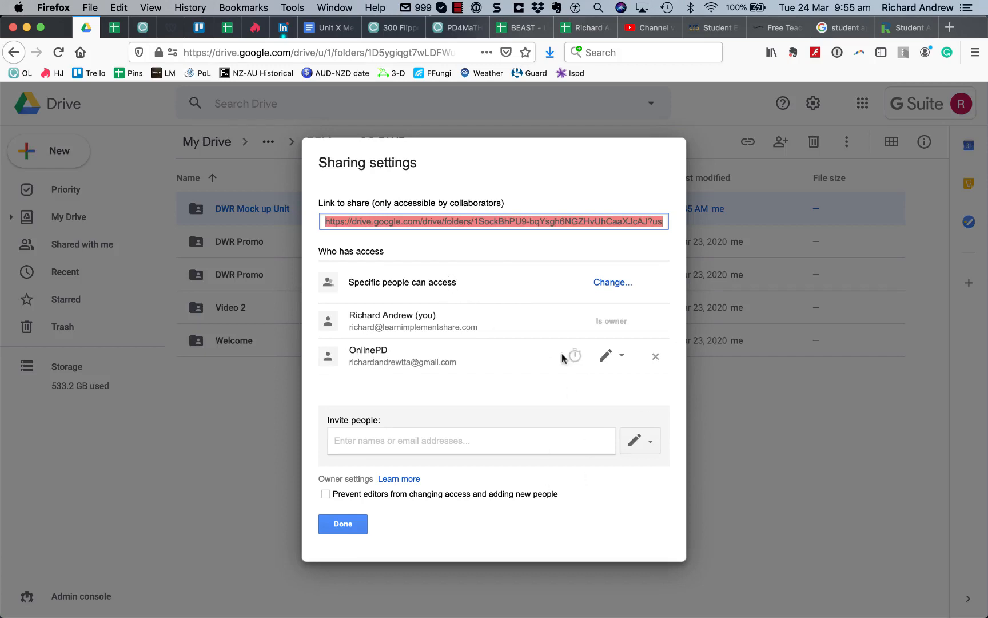
left_click(601, 281)
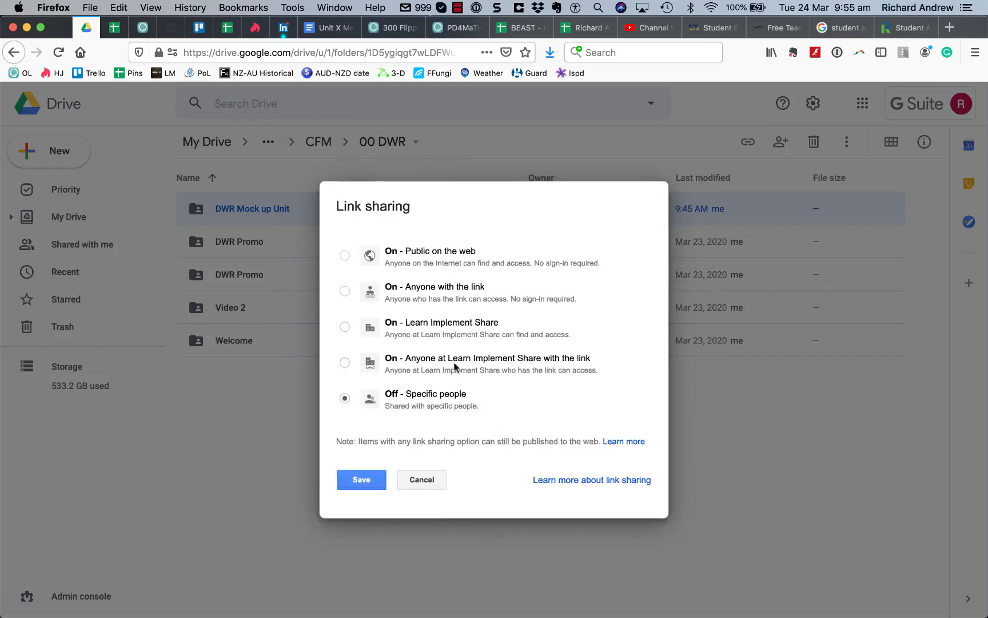
left_click(377, 297)
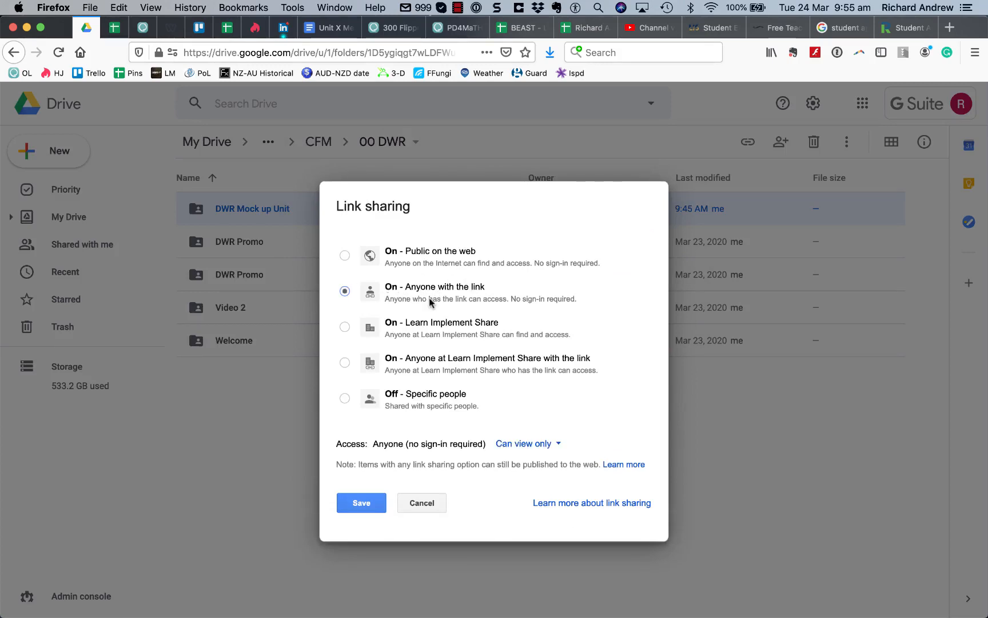
left_click(361, 504)
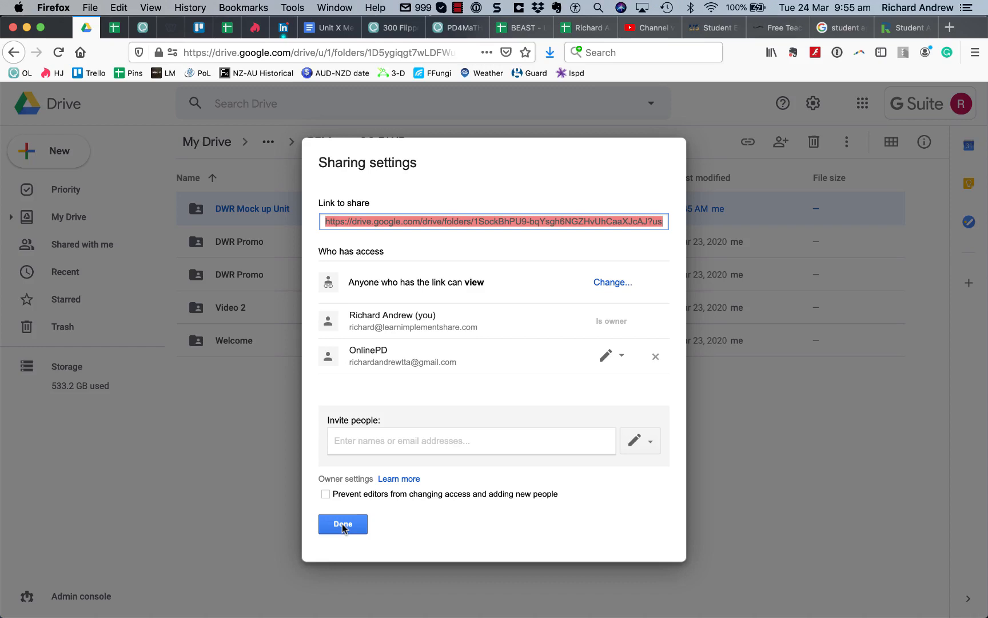
left_click(343, 523)
Open the DWR Mock up Unit folder and copy the shareable link of the Day 1 document.
double_click(227, 207)
left_click(226, 208)
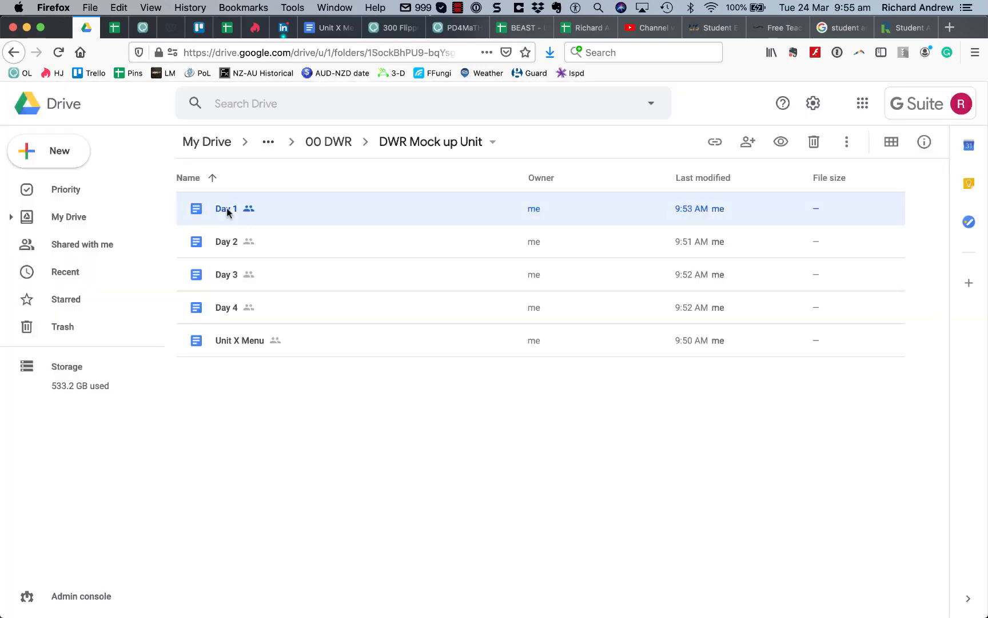
right_click(227, 207)
left_click(288, 309)
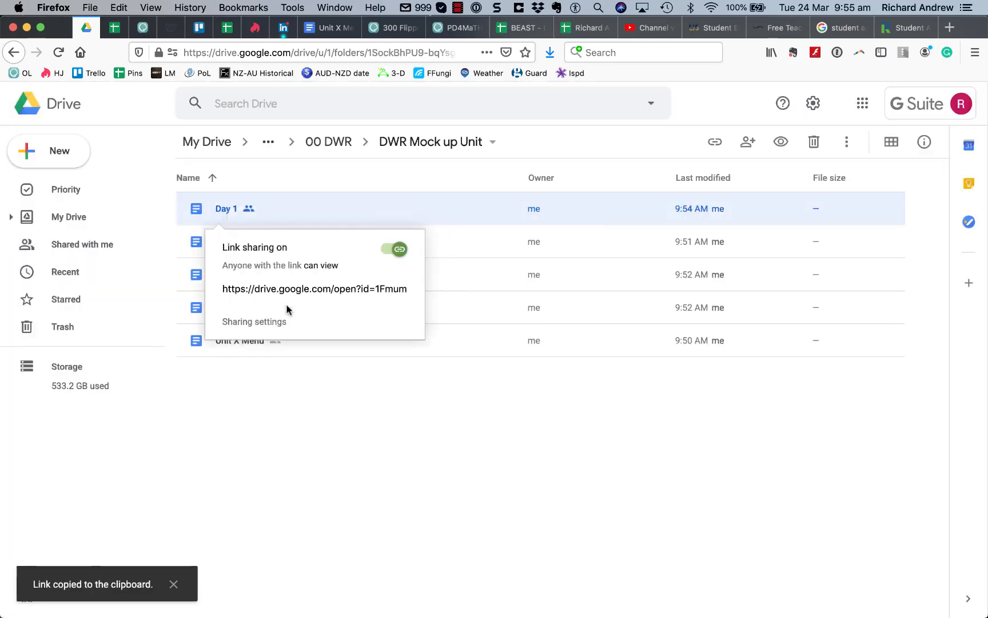
key("super+c")
In the Unit X Menu document, write "Access here" after Day 1 and link those words to the copied Day 1 address.
left_click(329, 28)
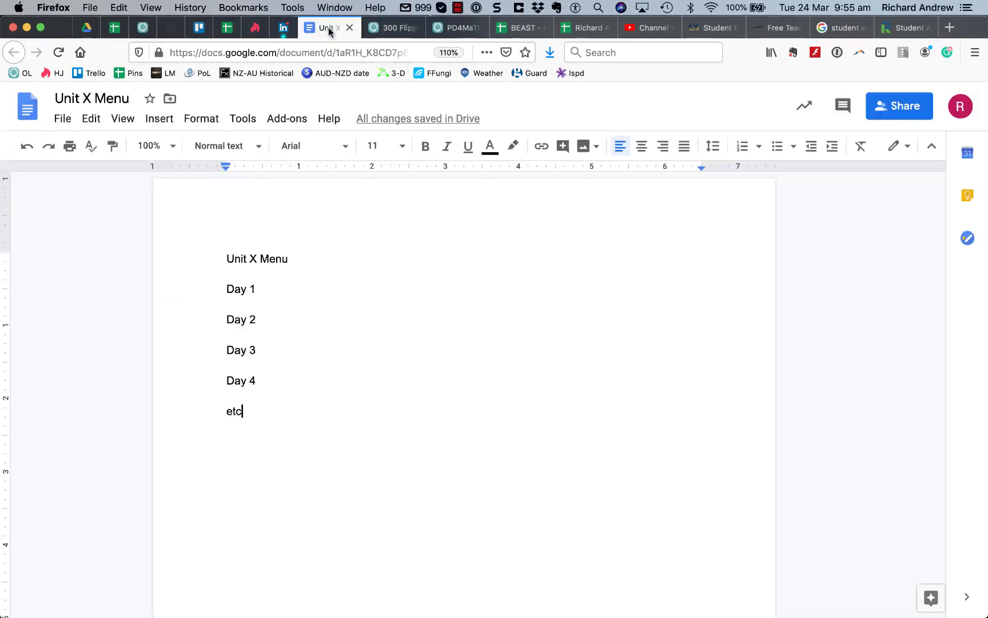
type("Access here")
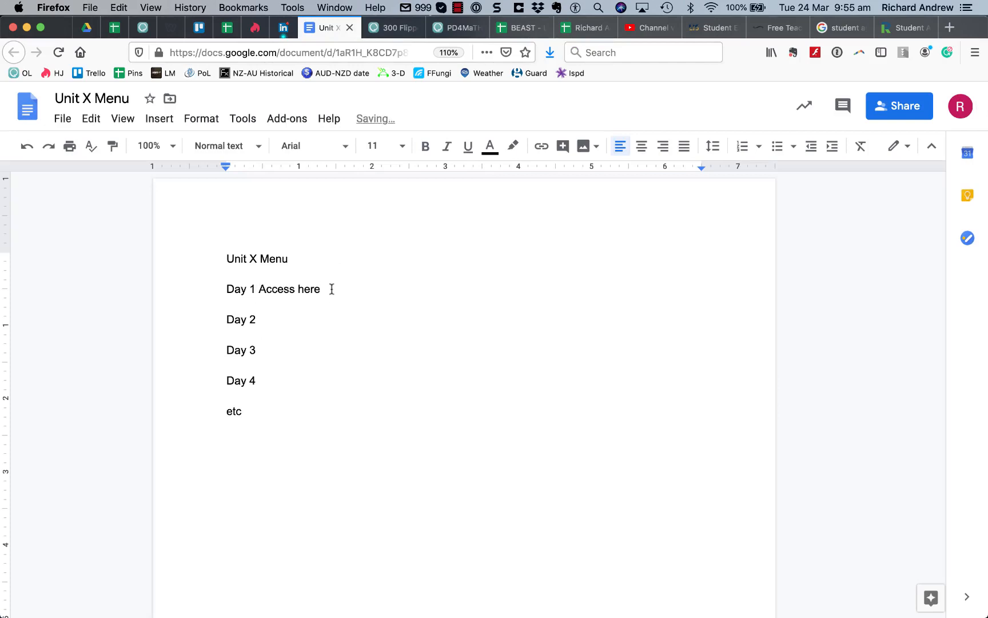
left_click_drag(331, 288, 261, 288)
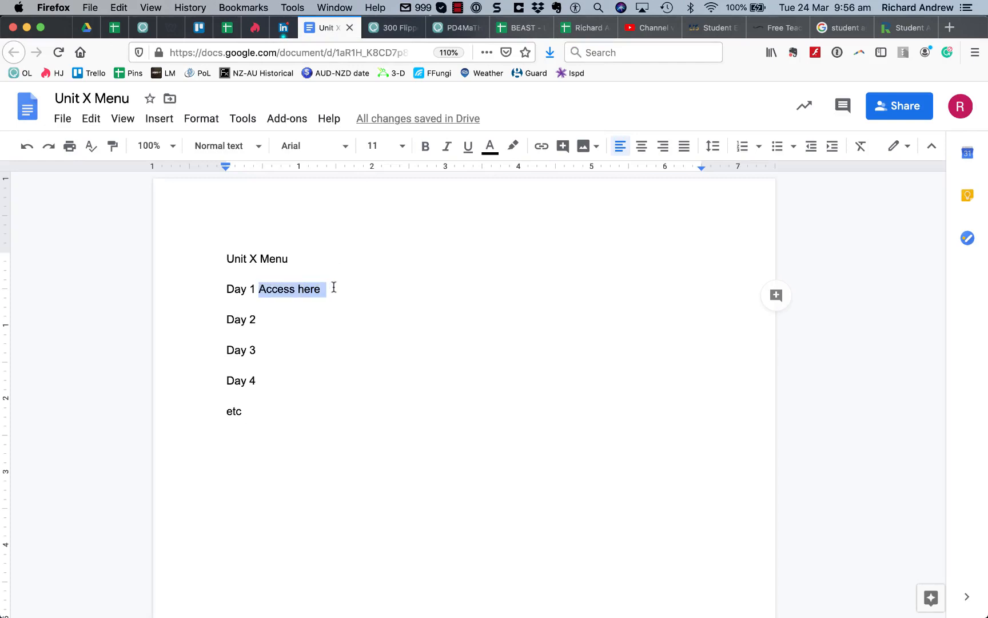
left_click(541, 145)
key("super+v")
left_click(542, 337)
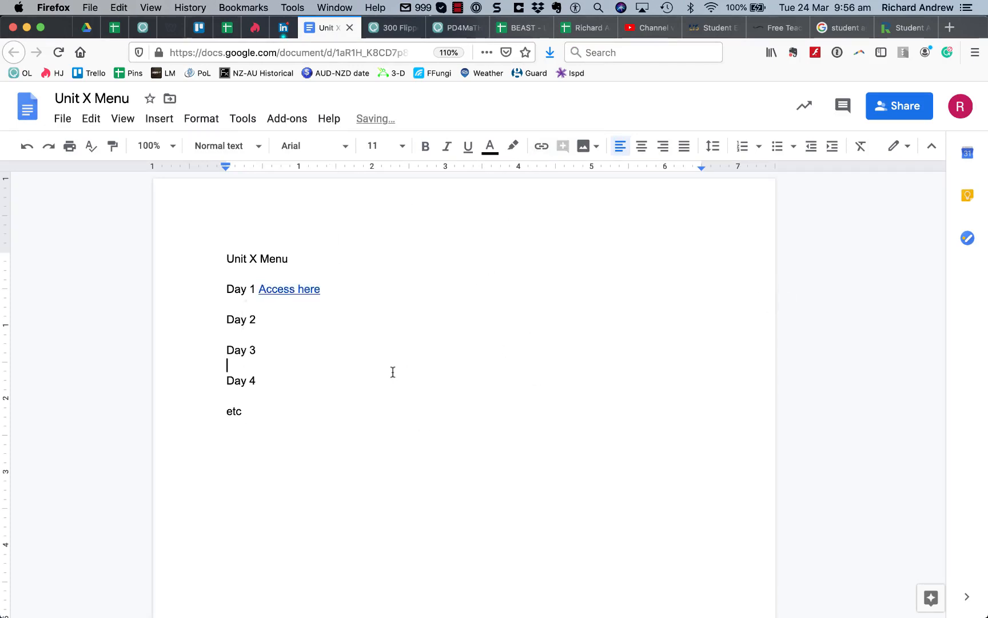
Add the text "Access here" after Day 2, Day 3 and Day 4 in the menu.
left_click(288, 317)
type("Access here")
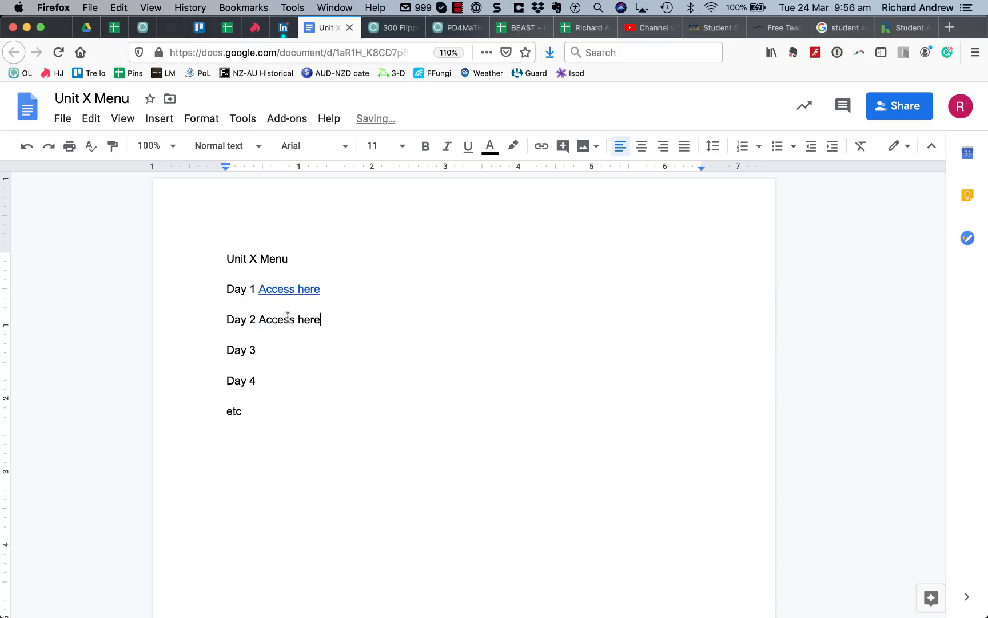
left_click_drag(334, 320, 259, 320)
key("super+c")
left_click(267, 349)
key("super+v")
left_click(281, 379)
key("super+v")
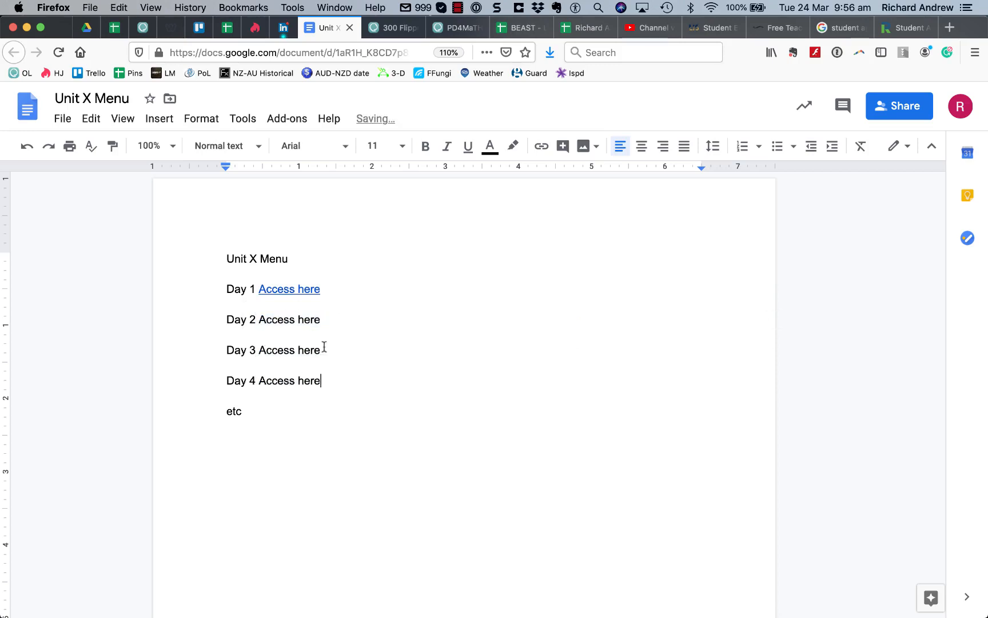
Return to the Drive folder, get a shareable link for the Day 2 document and turn its link sharing on.
left_click(86, 28)
left_click(223, 241)
right_click(224, 241)
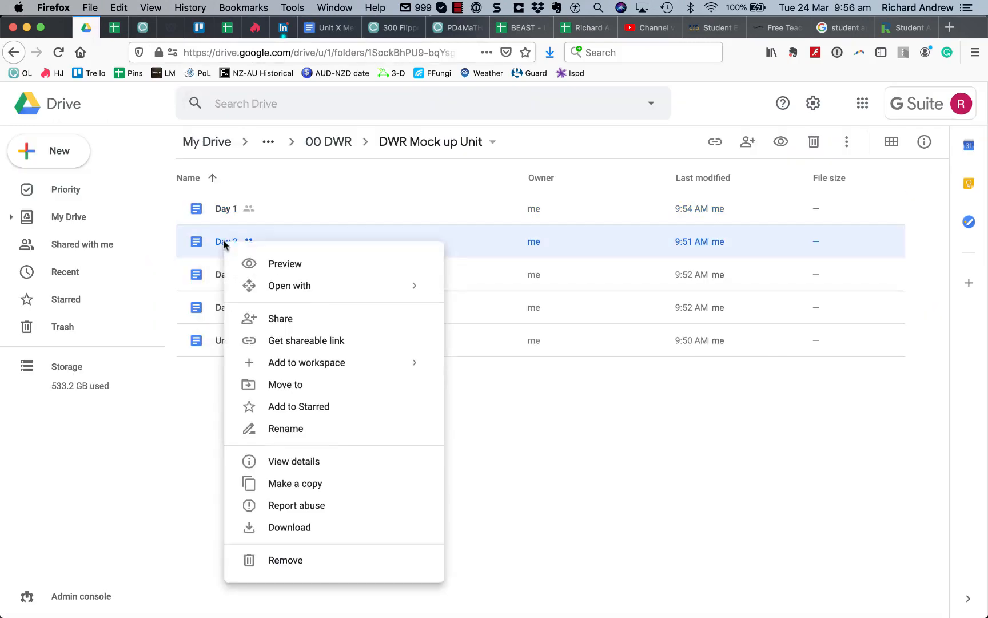
left_click(279, 339)
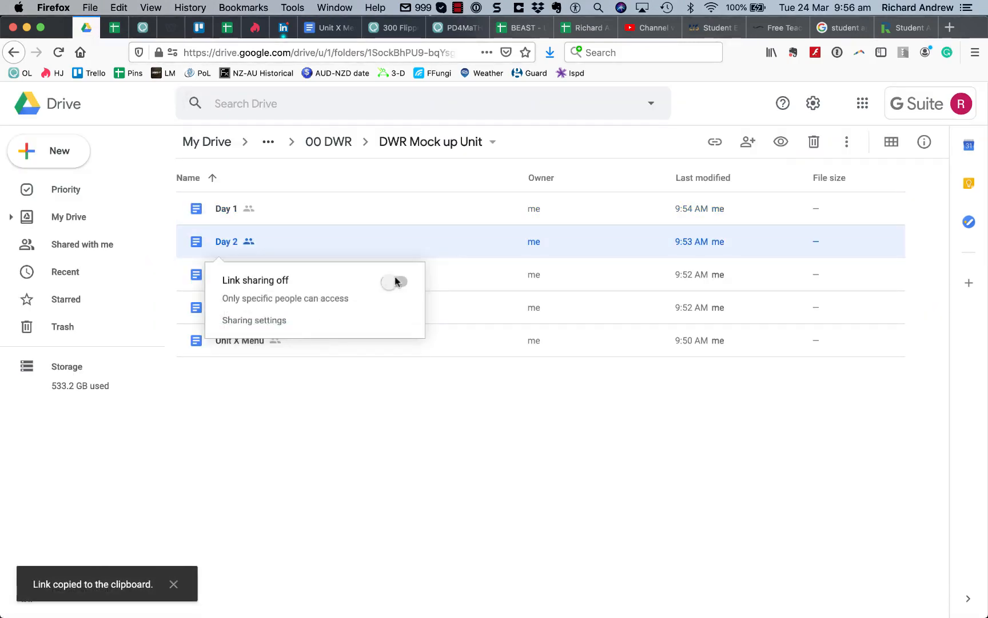
left_click(395, 280)
left_click(318, 323)
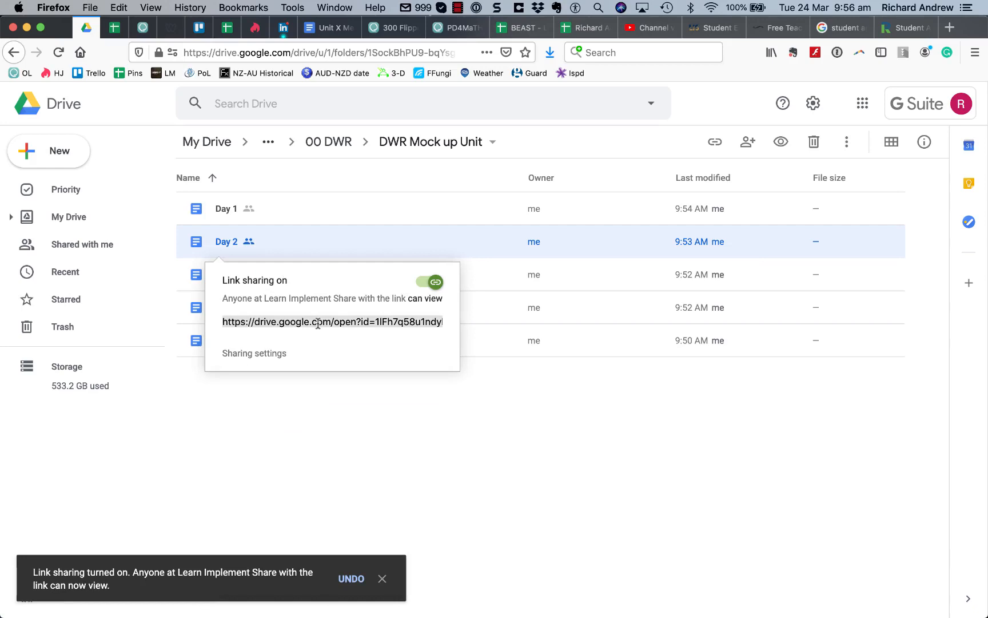
left_click(401, 460)
Change the Day 2 document's link sharing to On - Anyone with the link and save the setting.
left_click(227, 243)
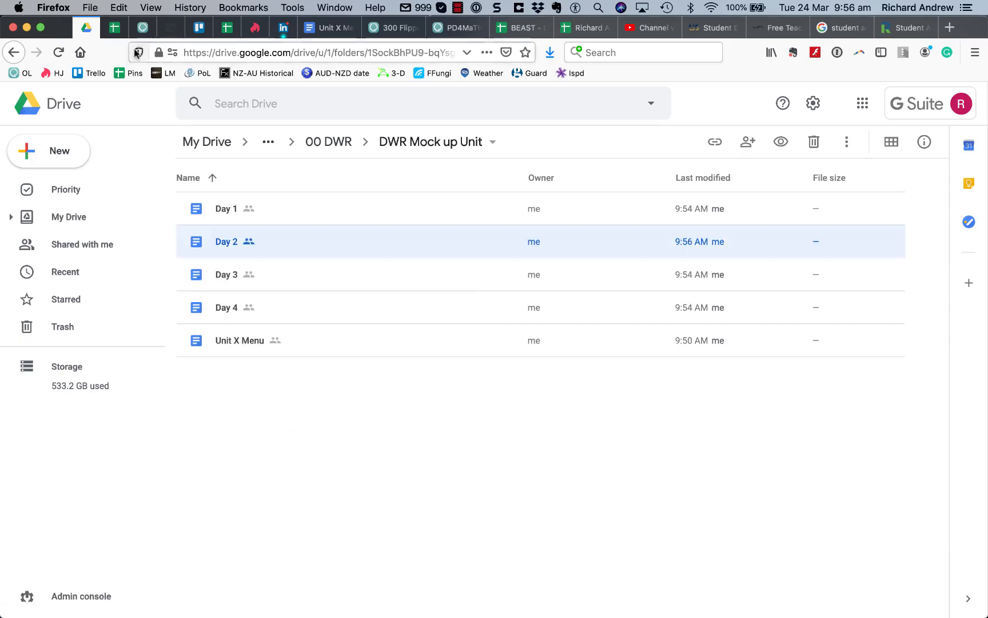
right_click(224, 247)
left_click(280, 321)
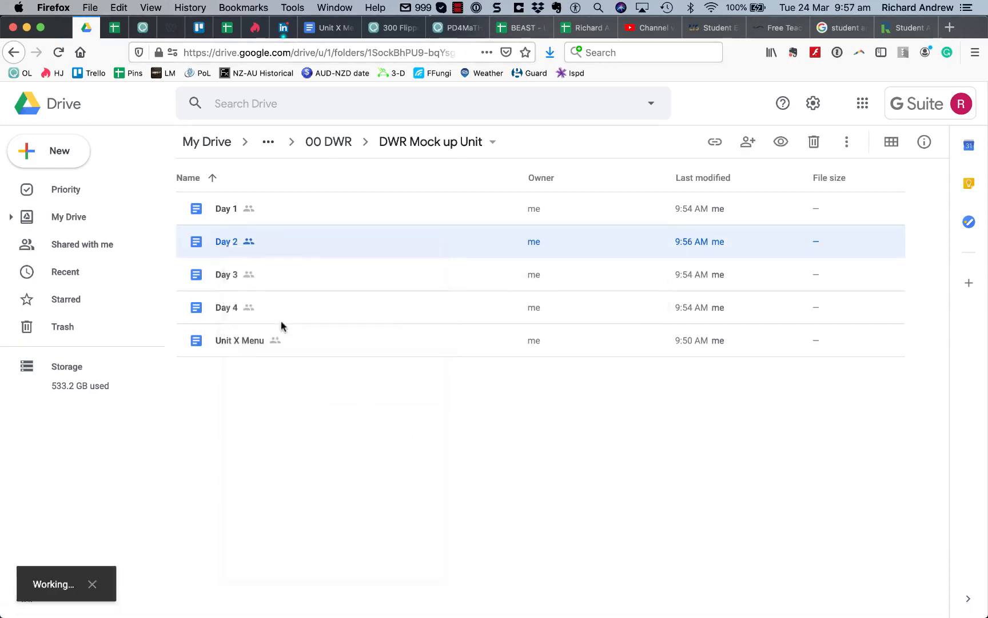
left_click(570, 289)
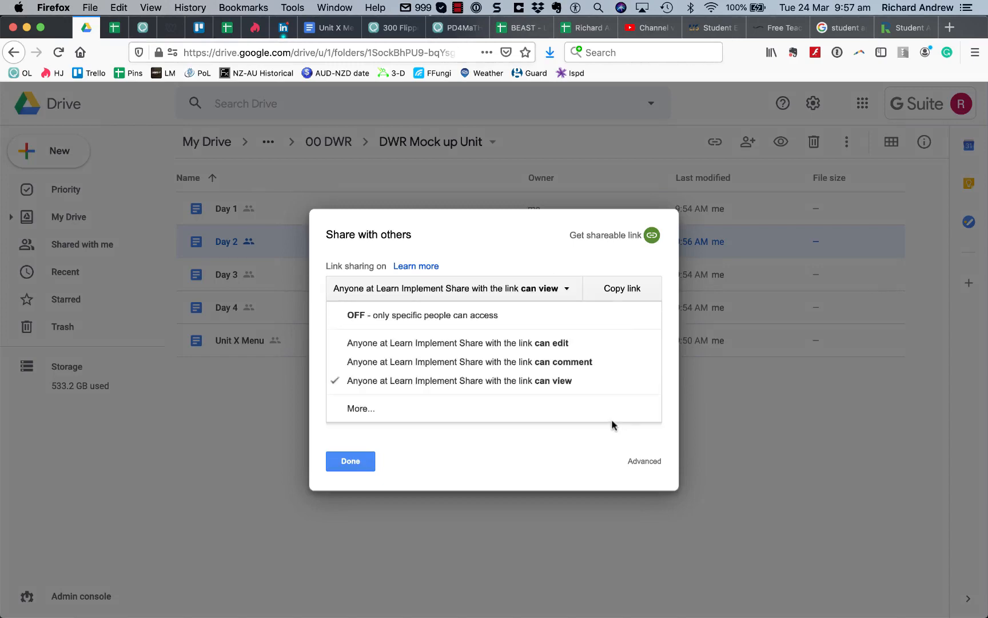
left_click(644, 461)
left_click(607, 282)
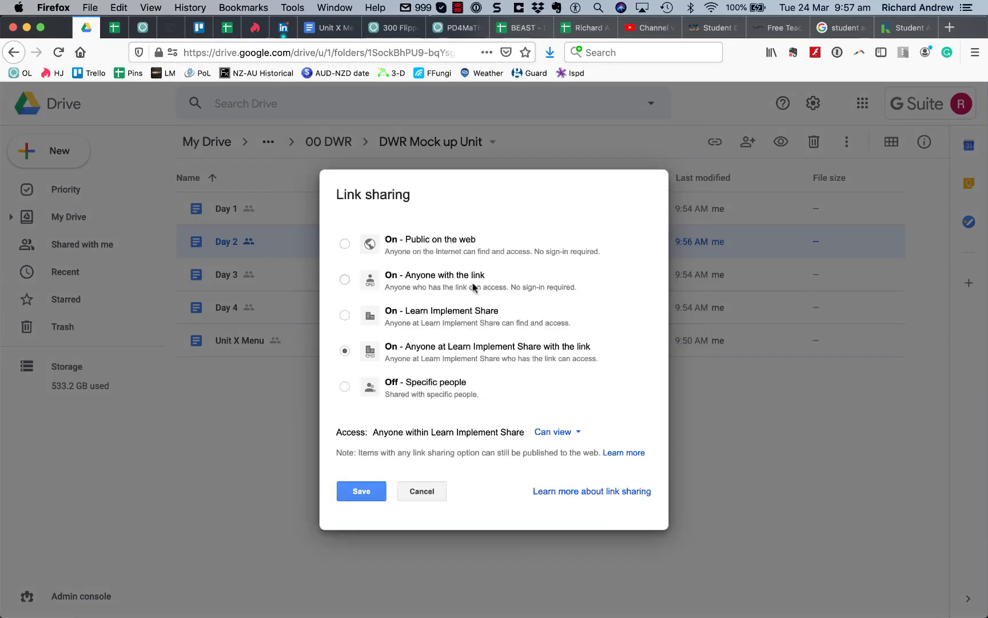
left_click(443, 282)
left_click(361, 491)
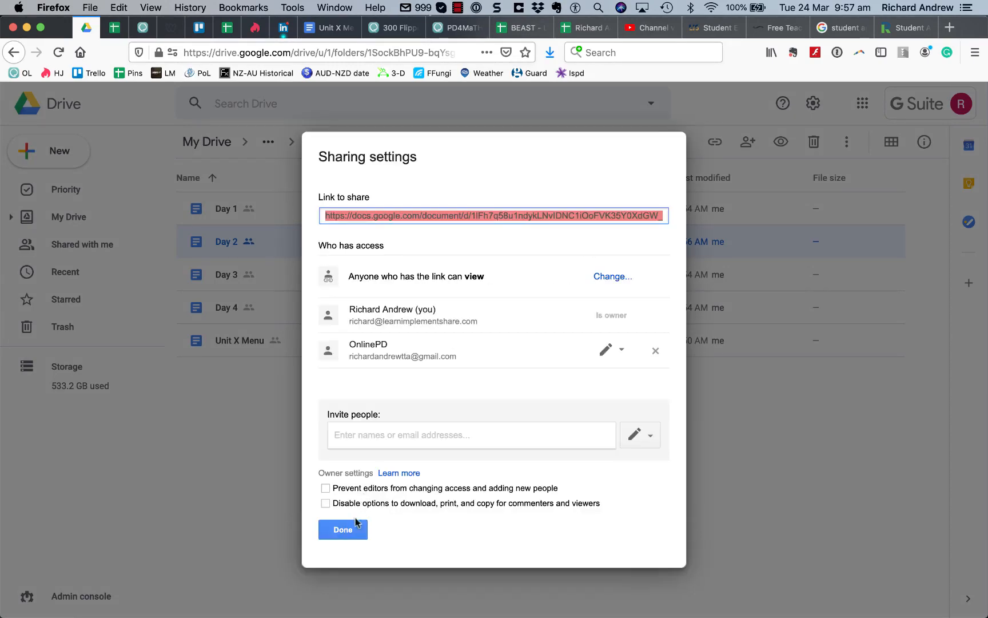
Finish the Day 2 sharing settings and get the document's shareable link copied from the Drive folder.
left_click(343, 527)
right_click(228, 242)
left_click(275, 336)
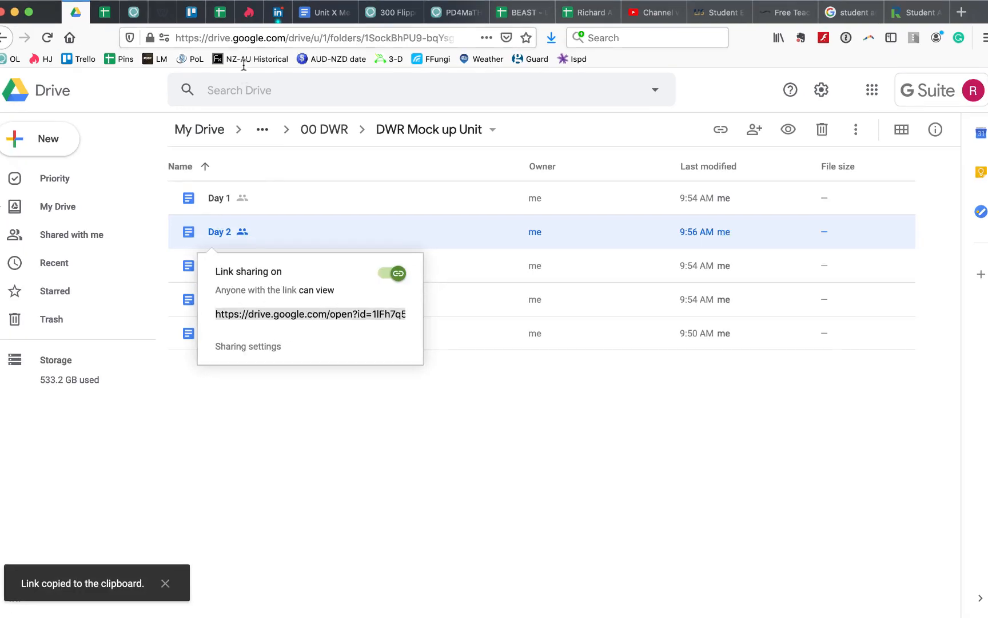
In the Unit X Menu document, link the words "Access here" after Day 2 to the copied Day 2 address.
left_click(318, 12)
left_click_drag(252, 314, 307, 312)
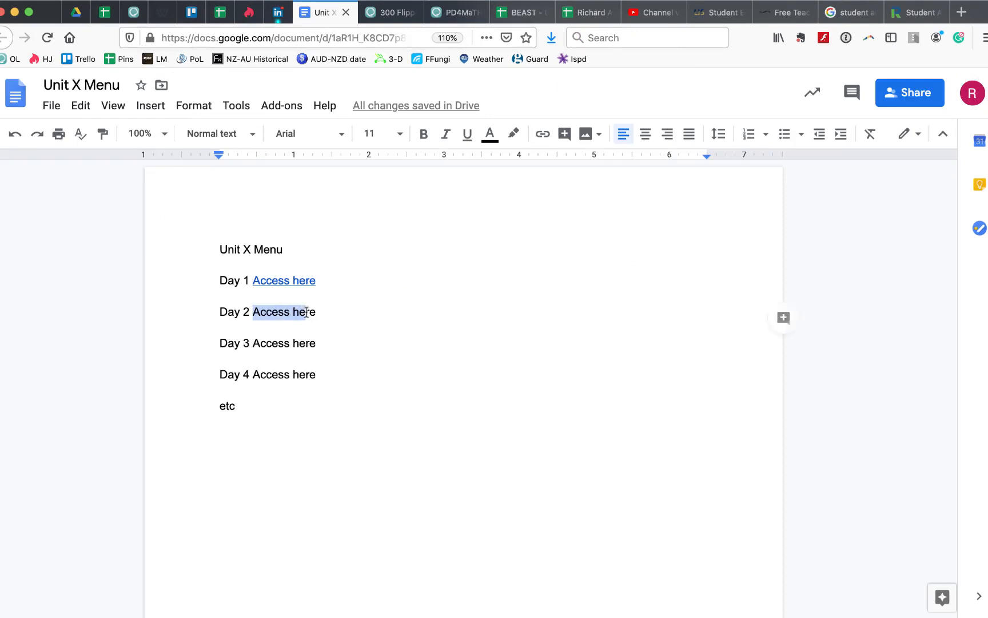
left_click(530, 137)
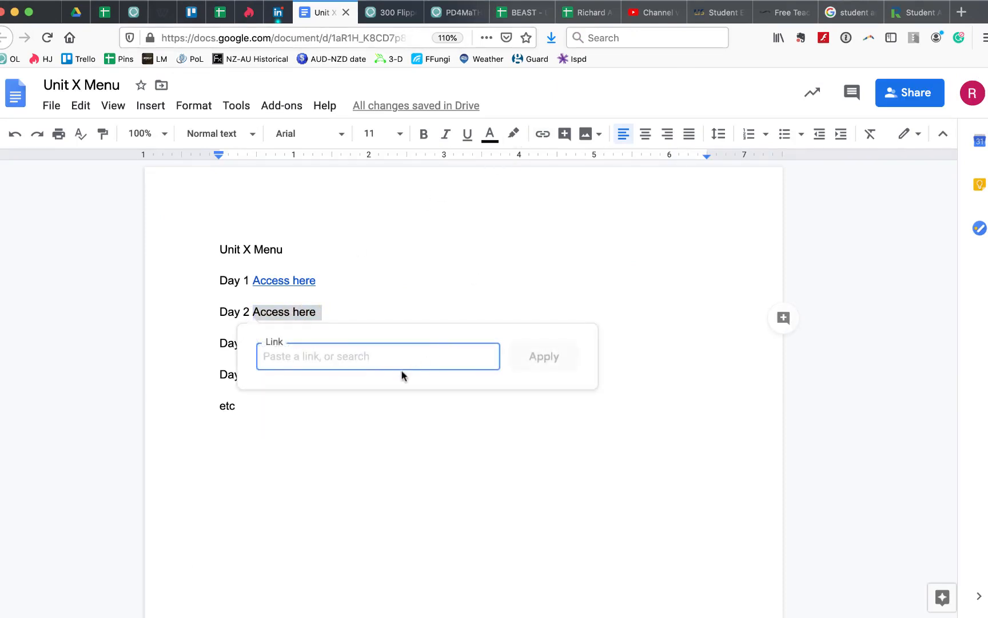
key("super+v")
left_click(536, 353)
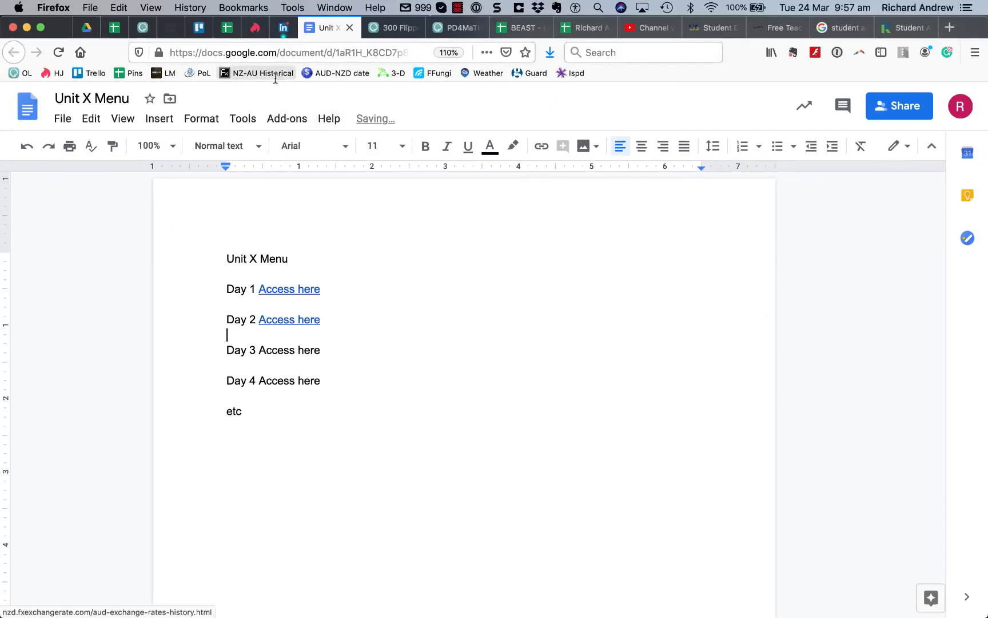
Return to the Drive folder, open the Day 3 document's sharing options and copy its "Anyone with the link can view" address.
left_click(86, 27)
left_click(218, 276)
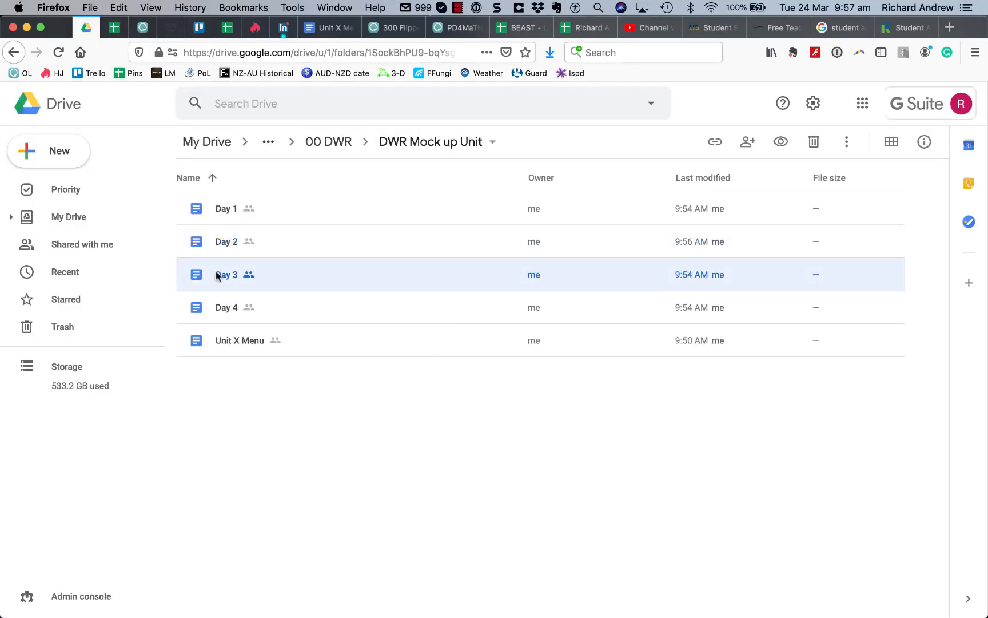
right_click(218, 276)
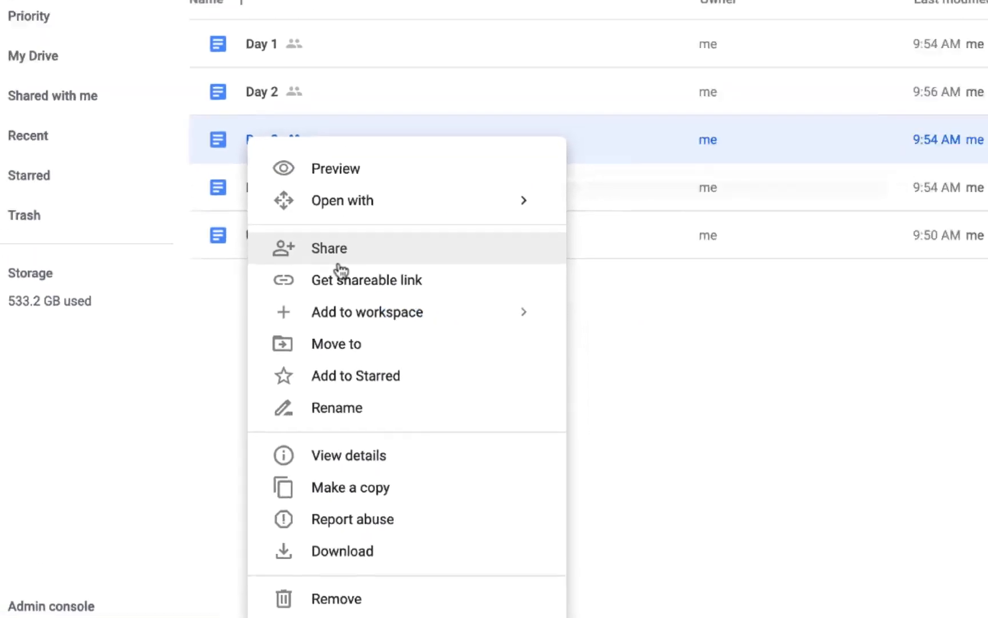
left_click(361, 225)
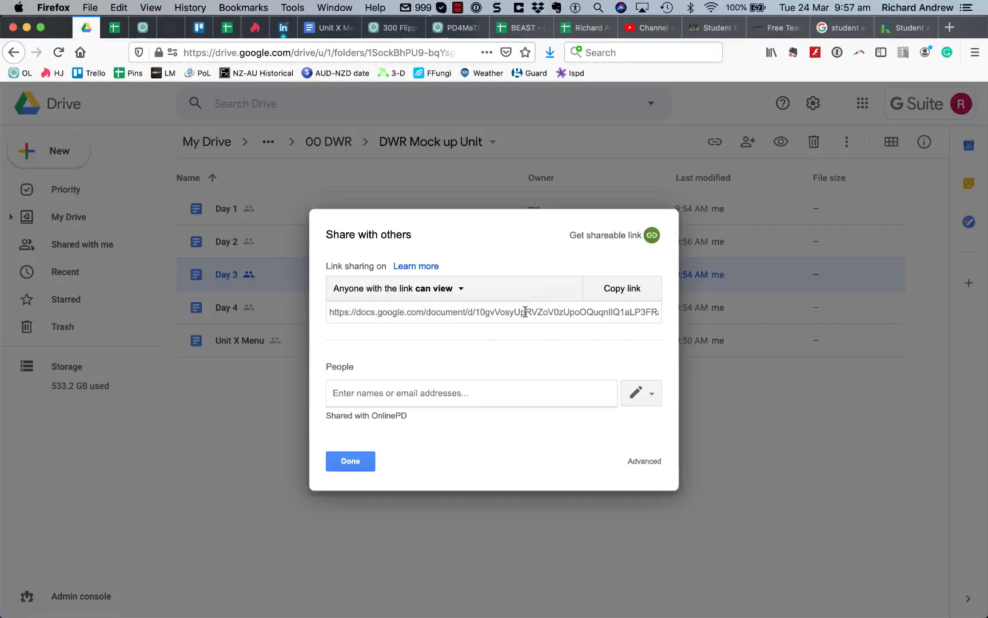
left_click(524, 311)
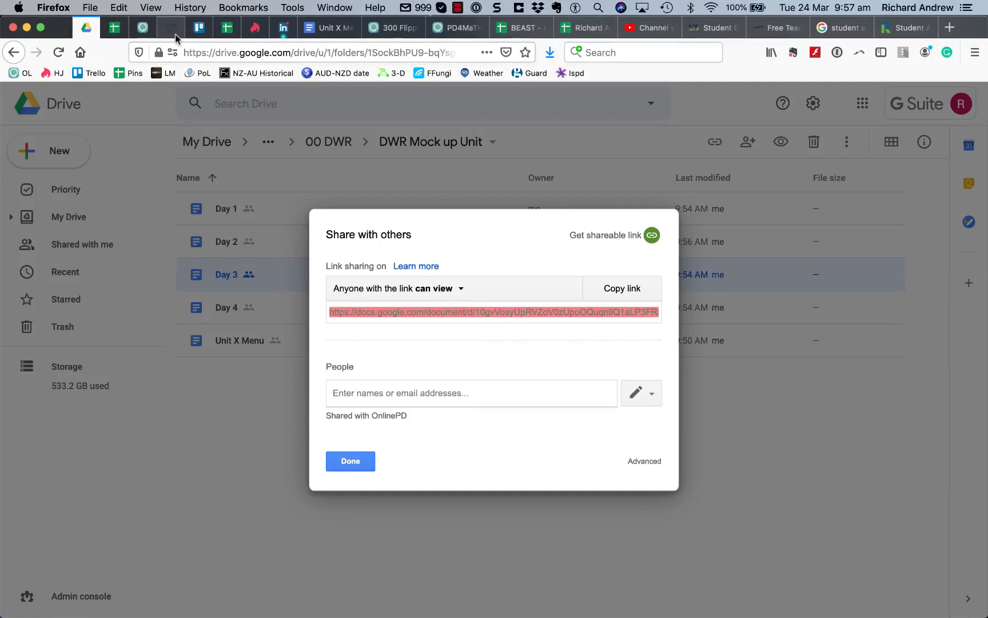
In the Unit X Menu document, link the words "Access here" after Day 3 to the copied Day 3 address.
left_click(331, 30)
left_click_drag(259, 349, 326, 350)
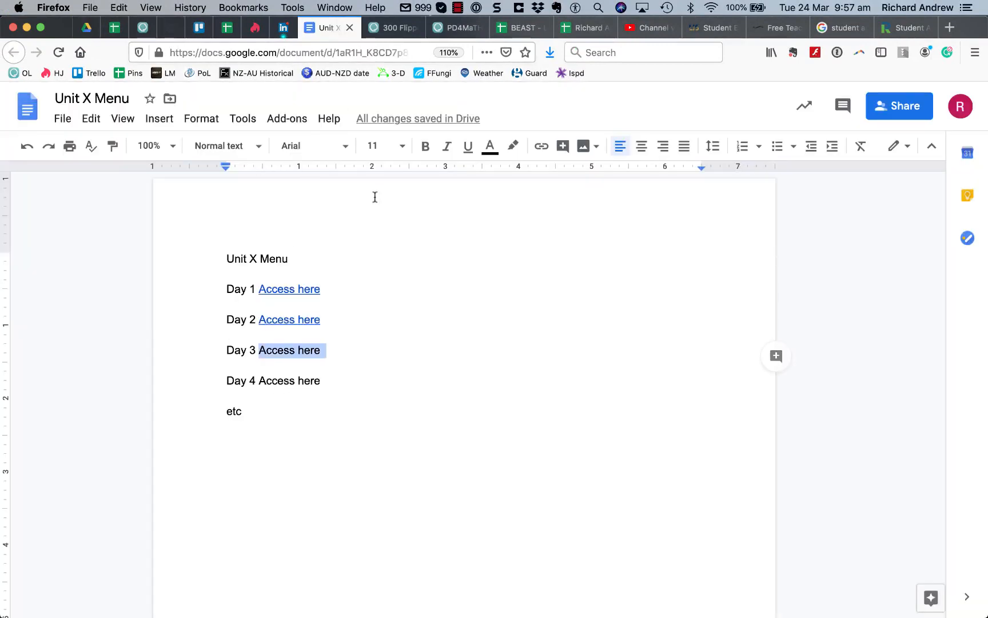
left_click(541, 146)
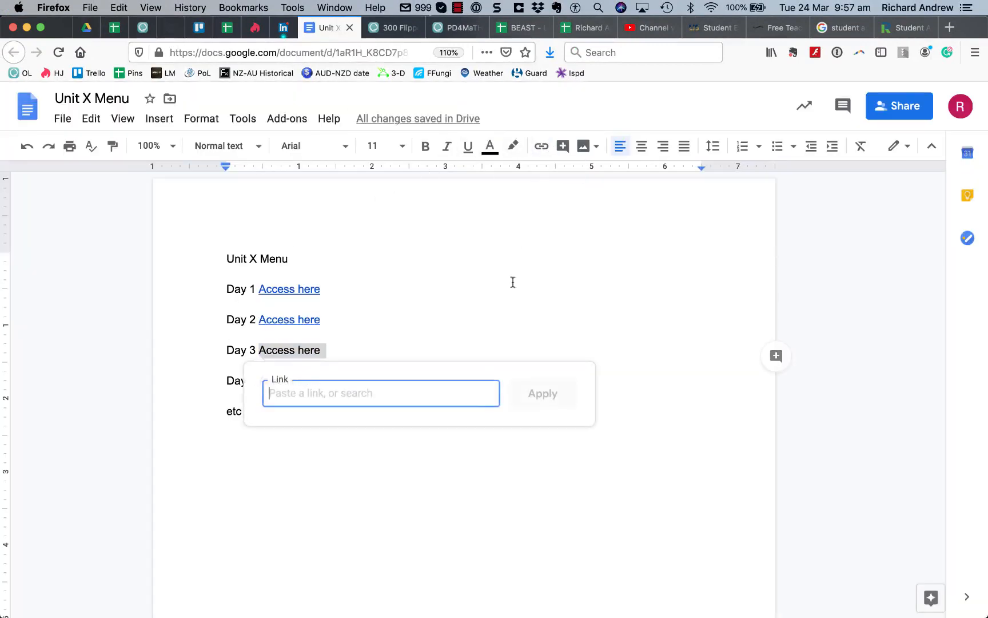
key("super+v")
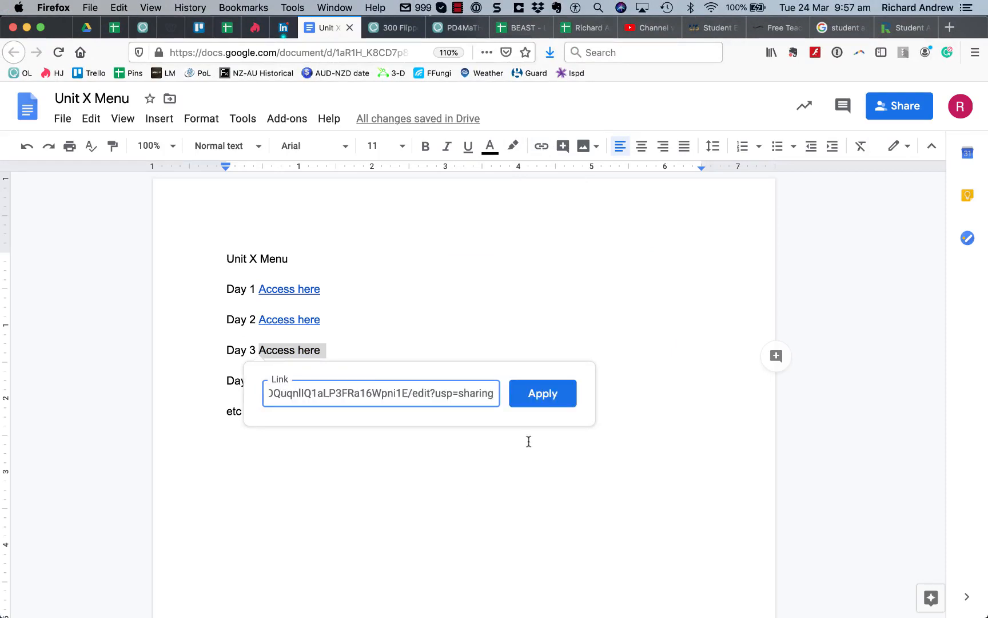
left_click(543, 394)
Return to the Drive folder and get the shareable link of the Day 4 document.
left_click(86, 27)
right_click(220, 307)
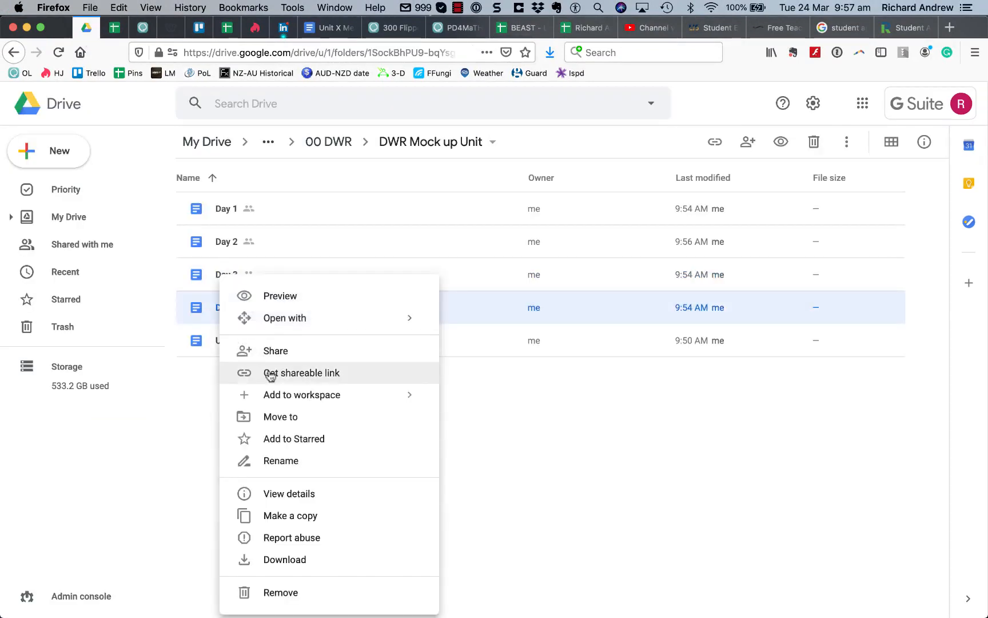
left_click(270, 372)
In the Unit X Menu document, link "Access here" after Day 4 to the copied Day 4 address, and select the "Unit X Menu" title.
left_click(326, 27)
left_click_drag(259, 380, 326, 380)
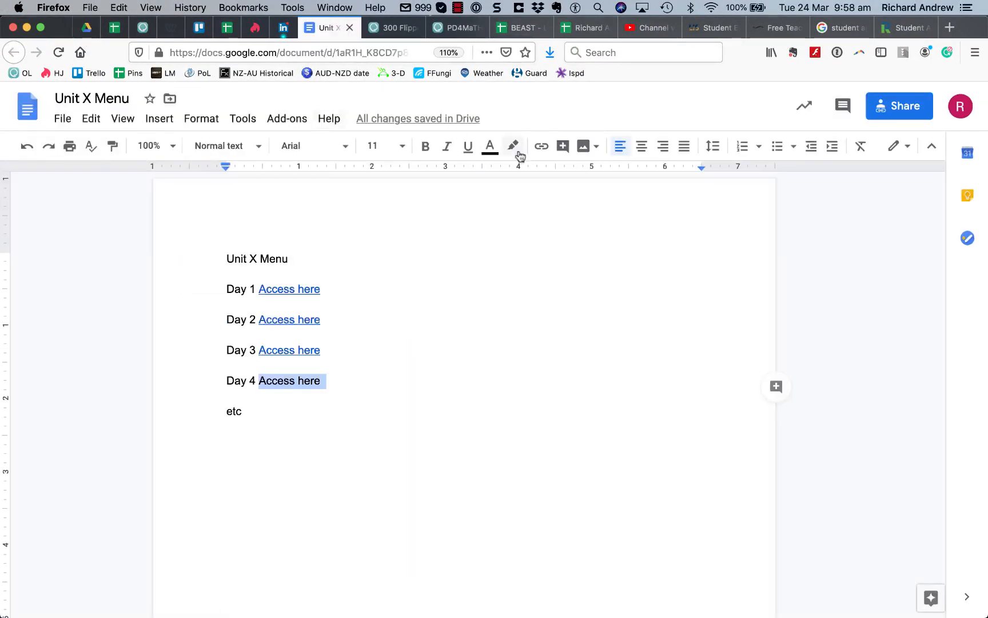
key("super+k")
key("super+v")
key("Return")
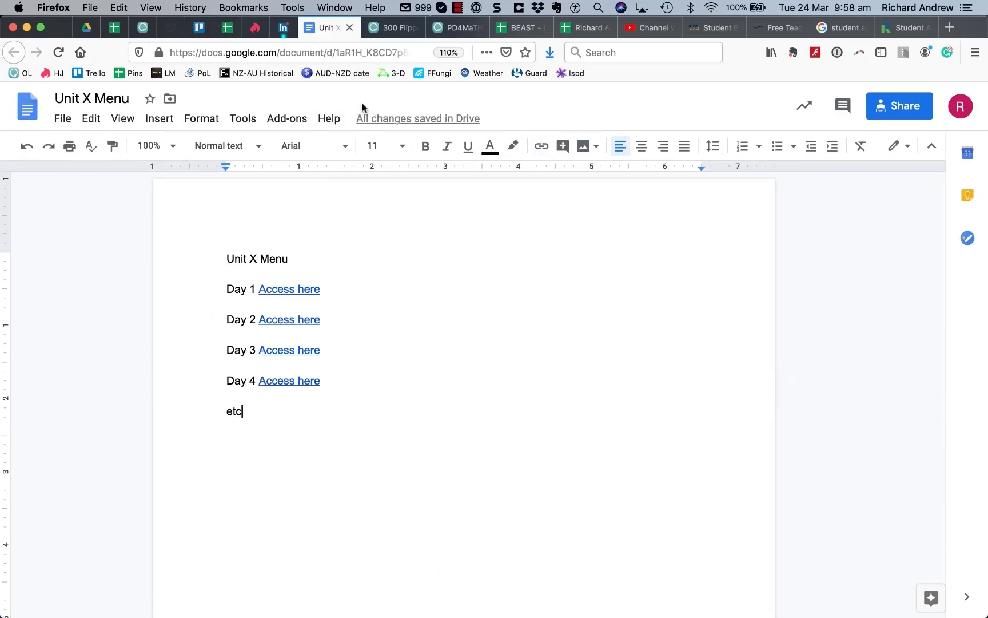
left_click_drag(306, 266, 184, 254)
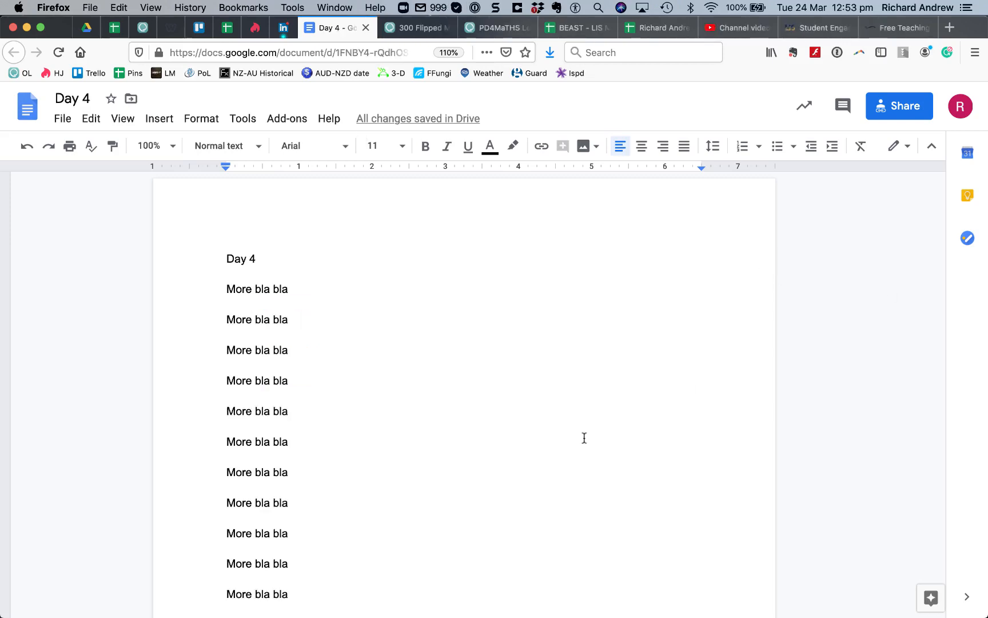
Look through the pages of the Day 4 document from its beginning towards its end to judge its length.
scroll(584, 437, "down", 5)
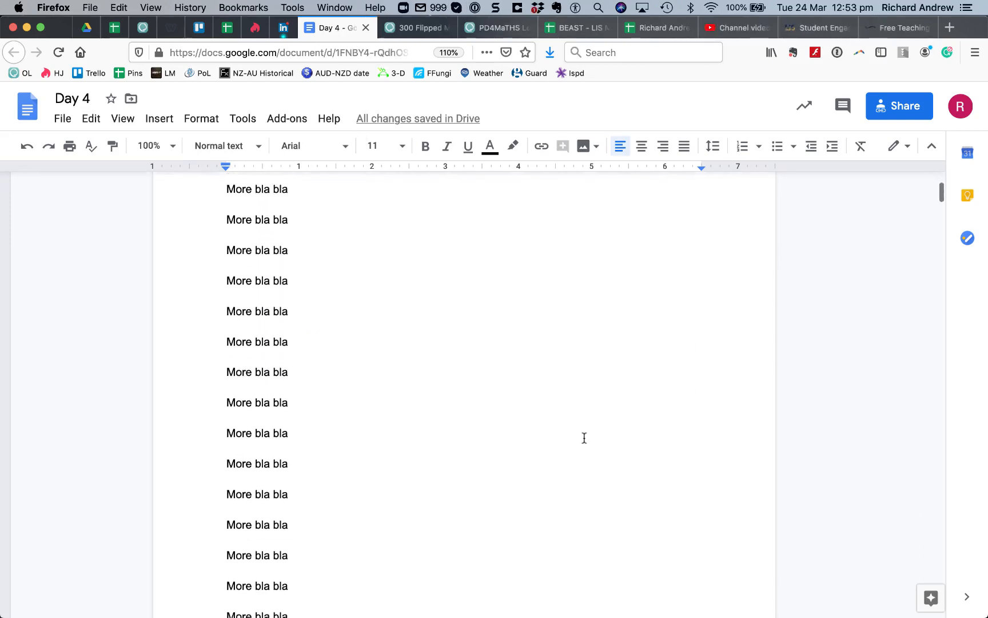
scroll(584, 437, "down", 10)
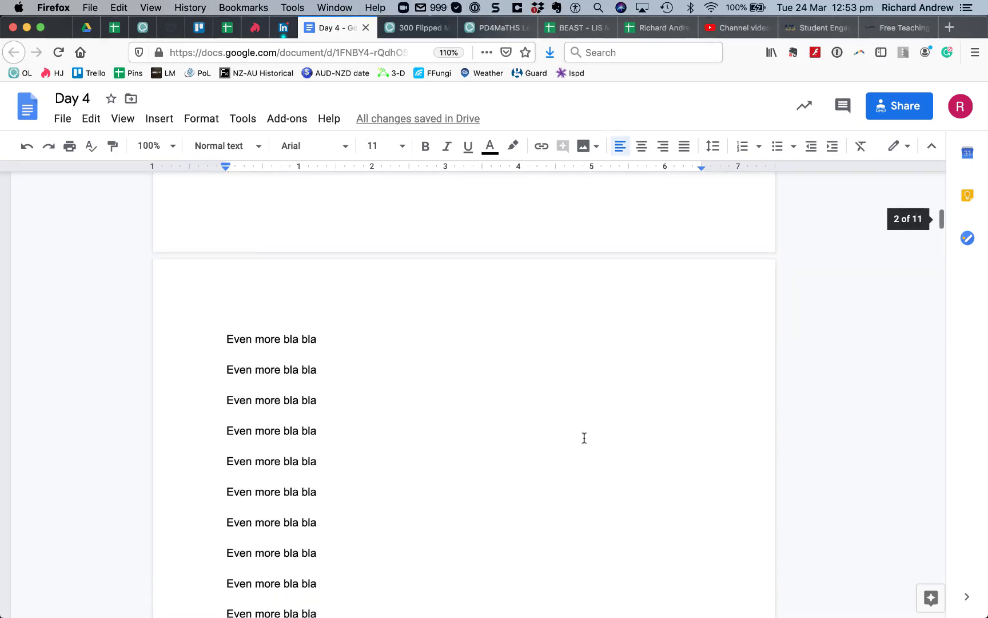
scroll(584, 437, "down", 10)
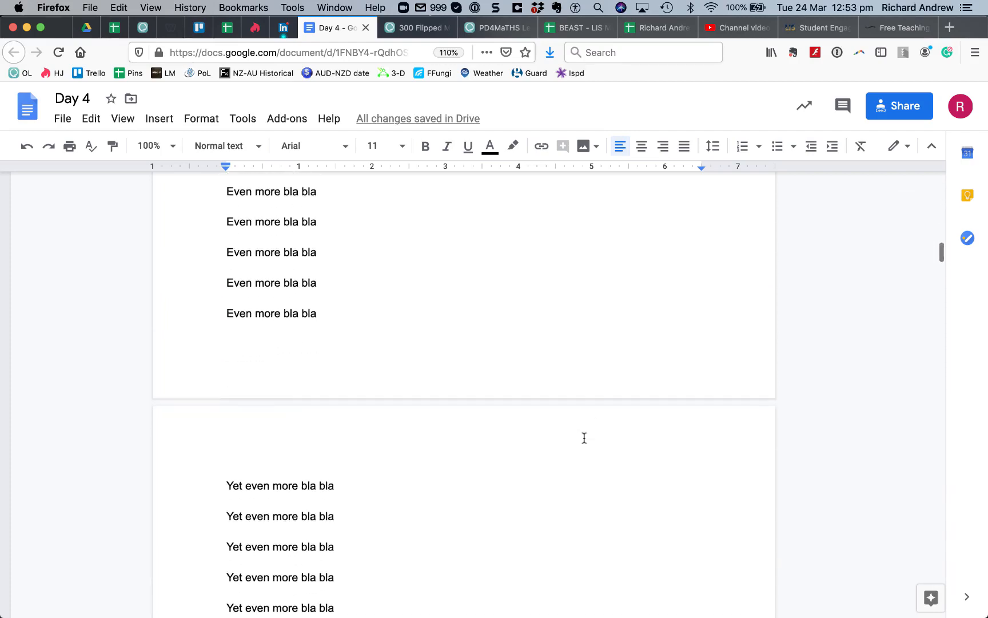
scroll(584, 437, "down", 10)
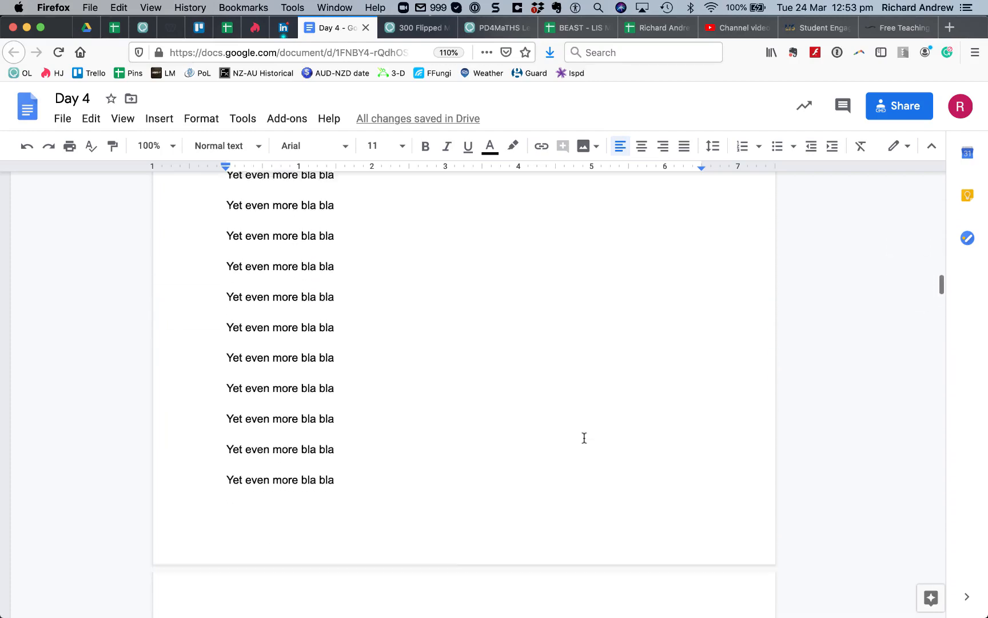
scroll(584, 437, "down", 10)
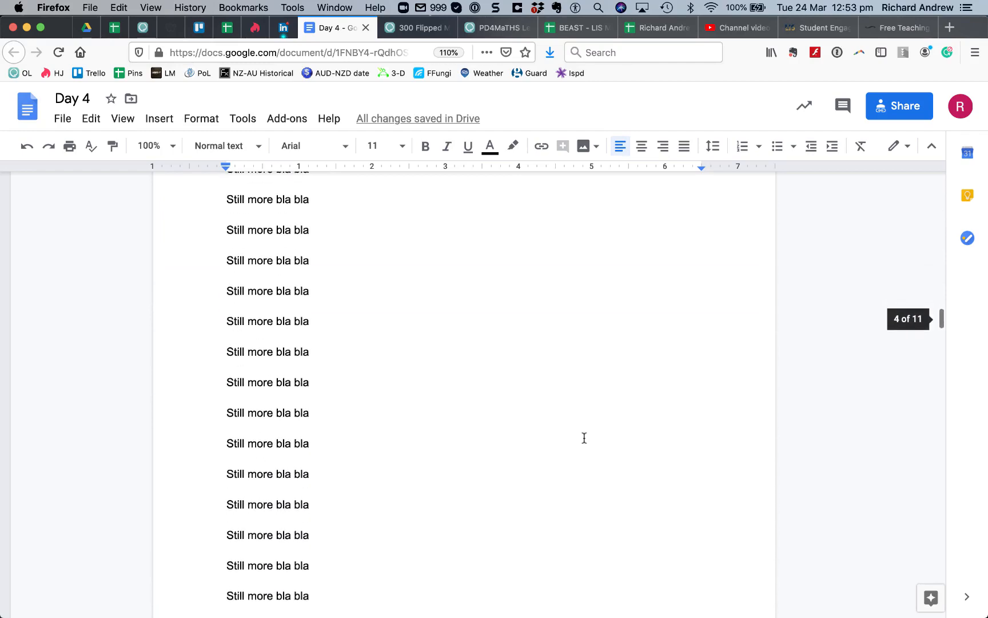
scroll(584, 438, "down", 10)
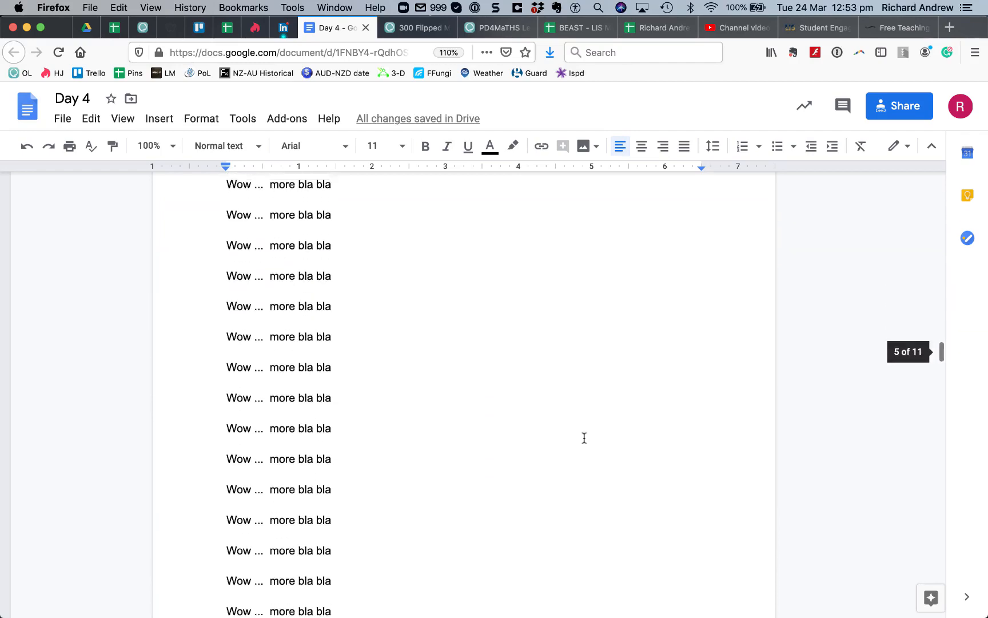
scroll(584, 437, "down", 10)
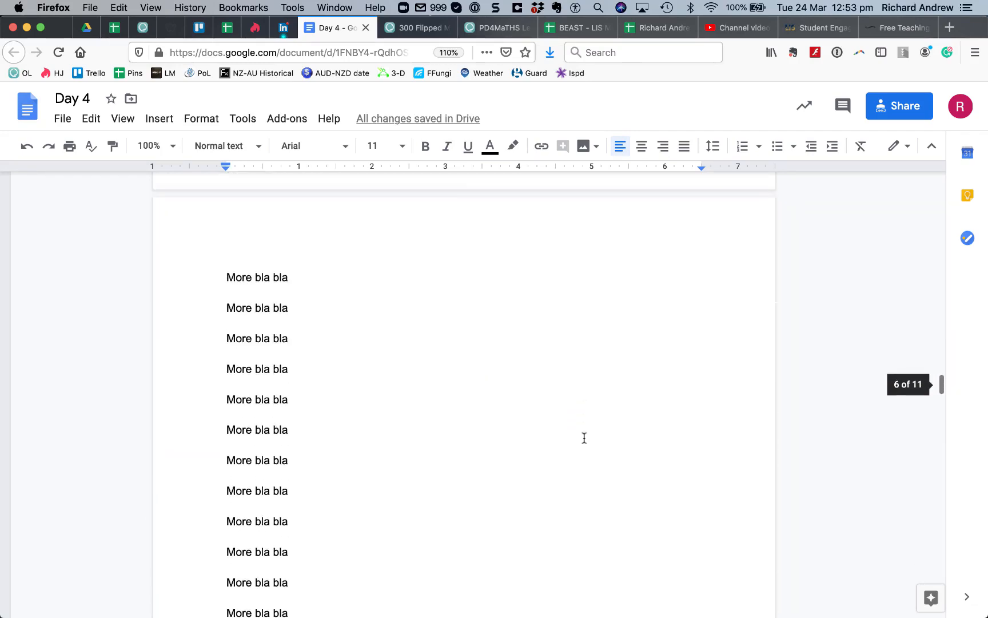
scroll(584, 437, "down", 10)
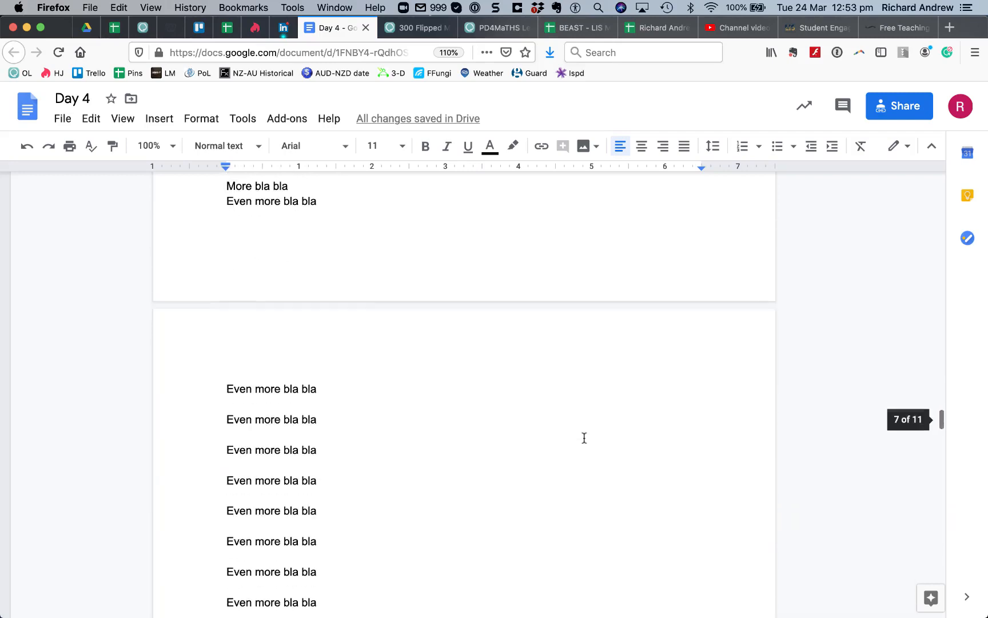
scroll(584, 437, "down", 10)
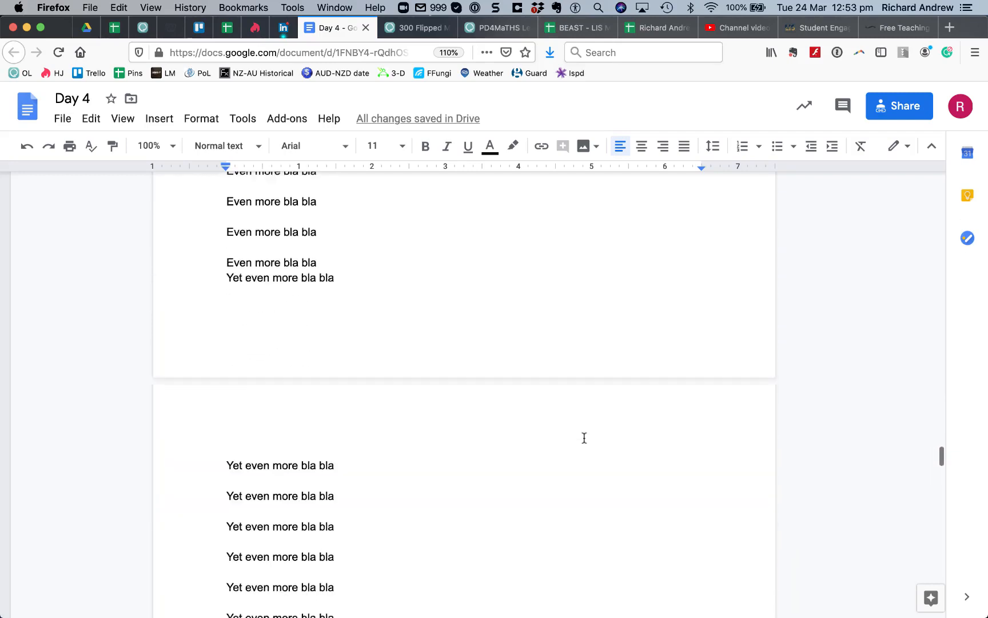
scroll(584, 438, "down", 10)
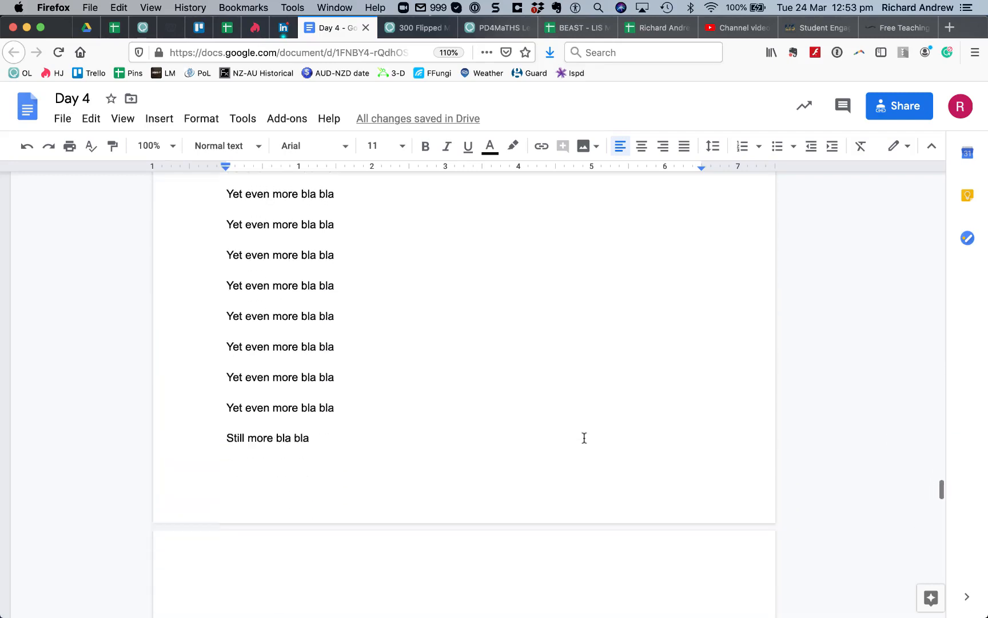
scroll(584, 437, "down", 10)
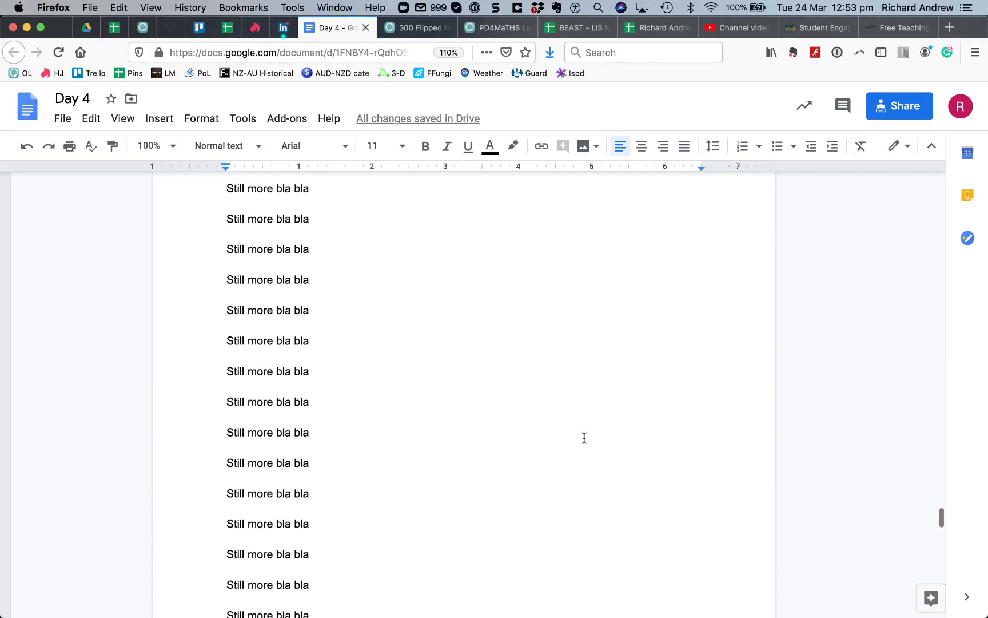
scroll(584, 437, "down", 10)
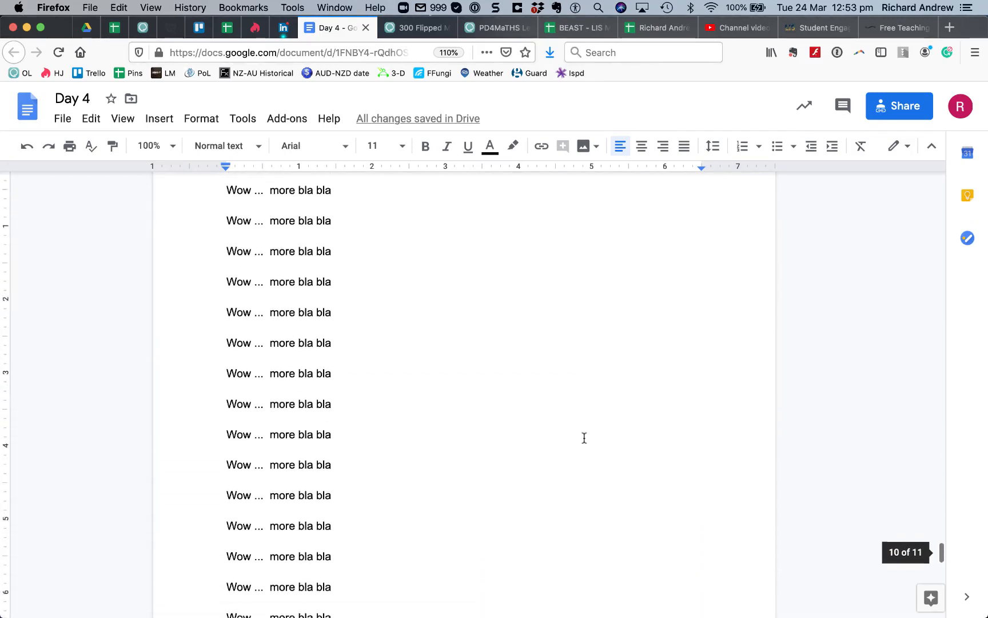
scroll(584, 438, "down", 3)
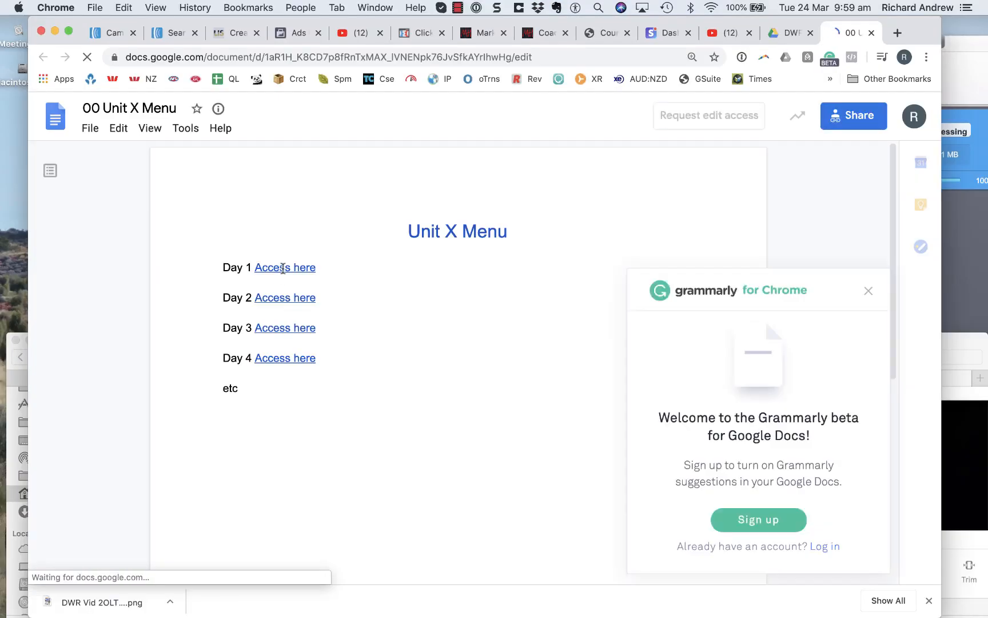
In Chrome, follow the menu's Day 1 "Access here" link and open the "this video" link in Step 2 of the Day 1 document.
left_click(283, 268)
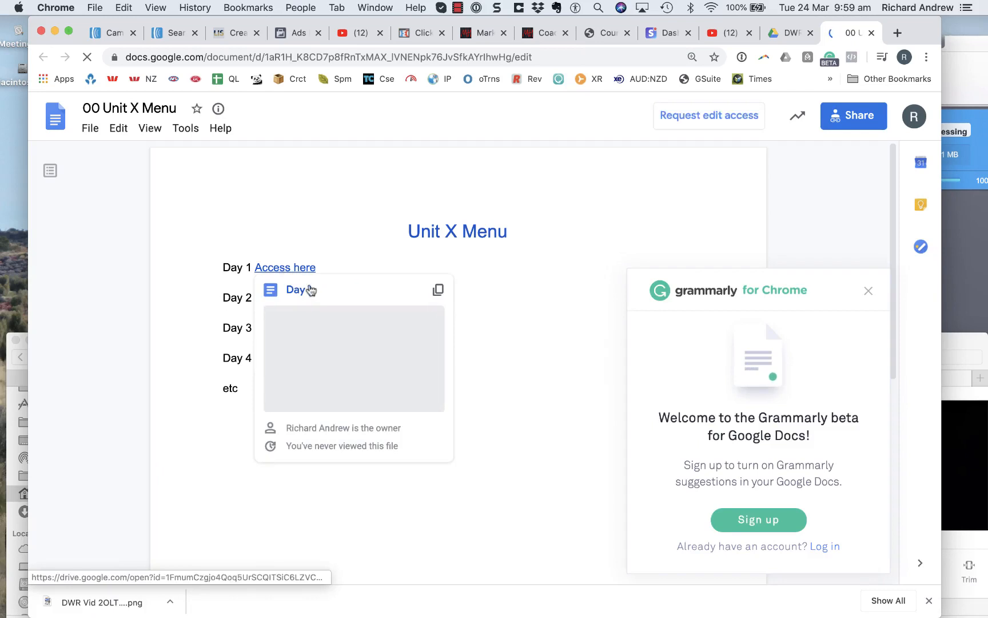
left_click(298, 290)
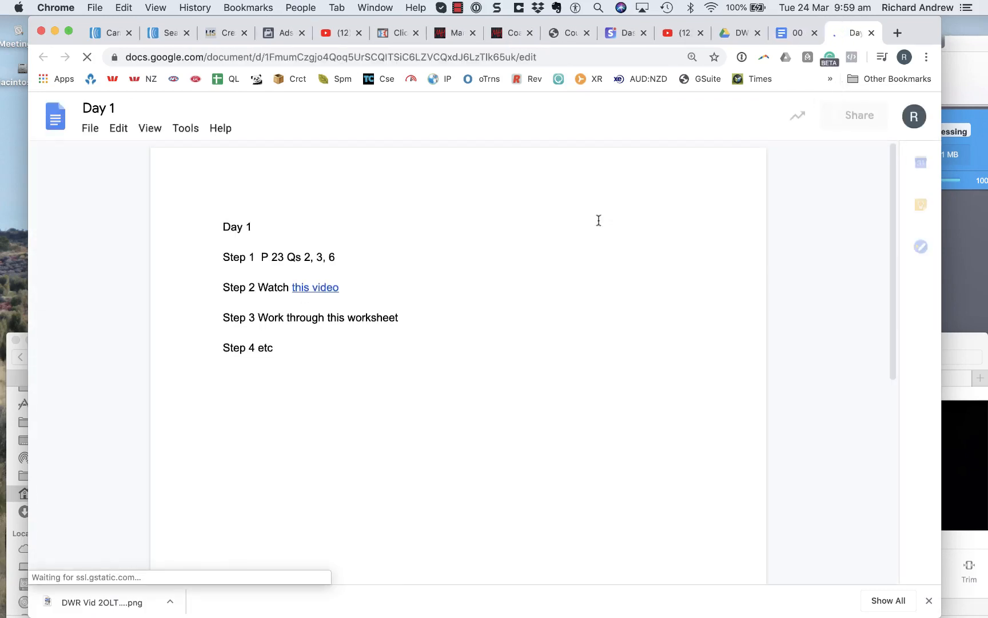
left_click(319, 286)
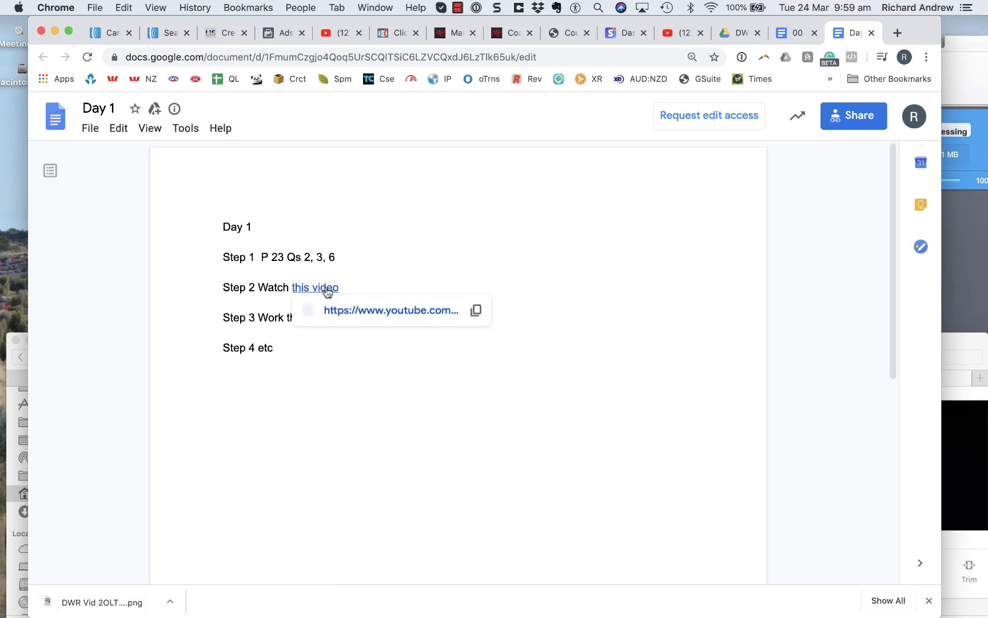
left_click(369, 316)
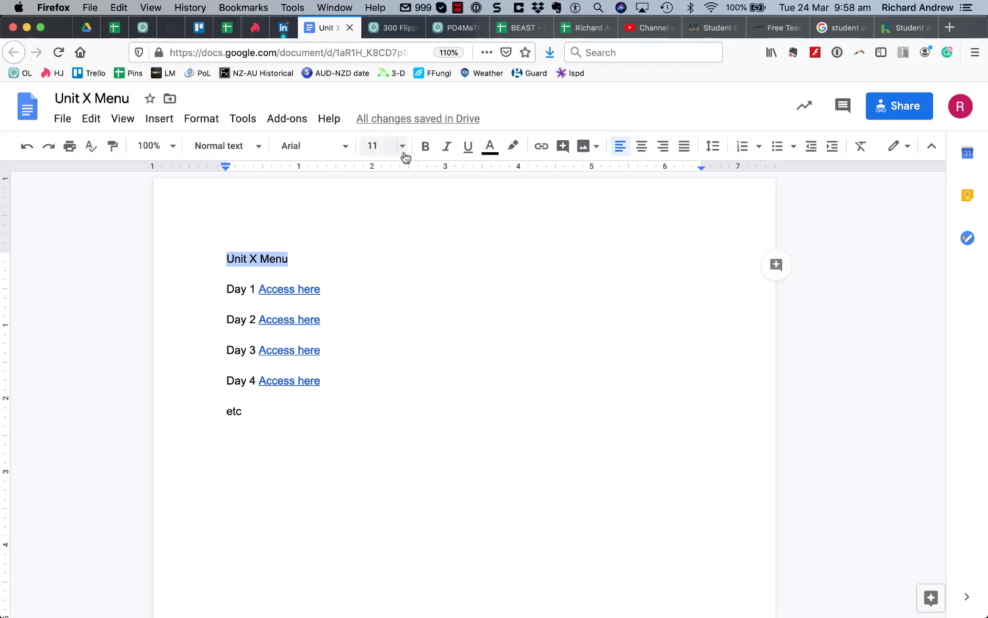
Format the "Unit X Menu" title at font size 18, centred, in dark blue.
left_click(403, 147)
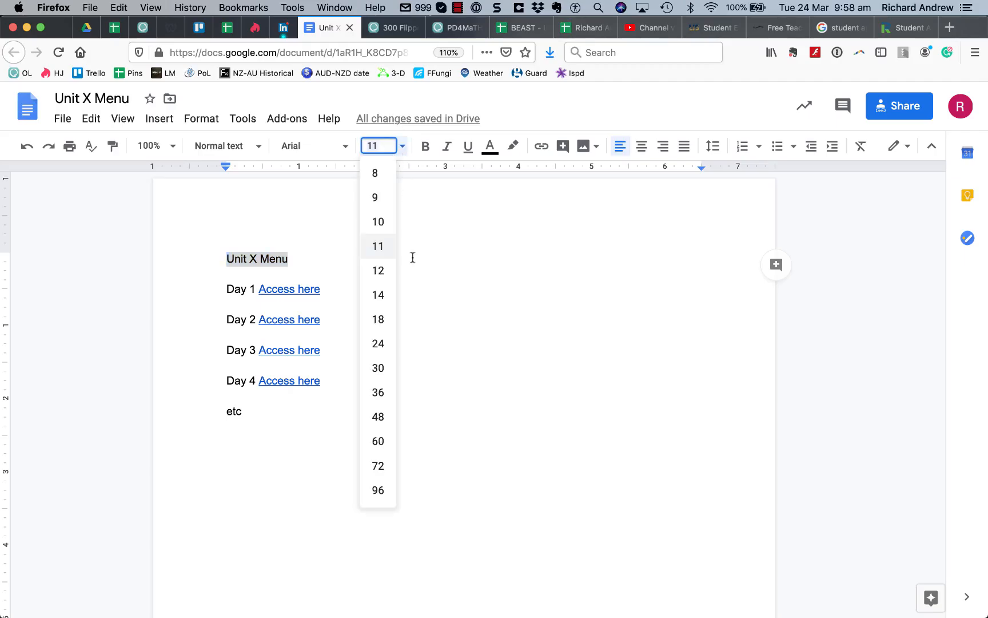
left_click(383, 318)
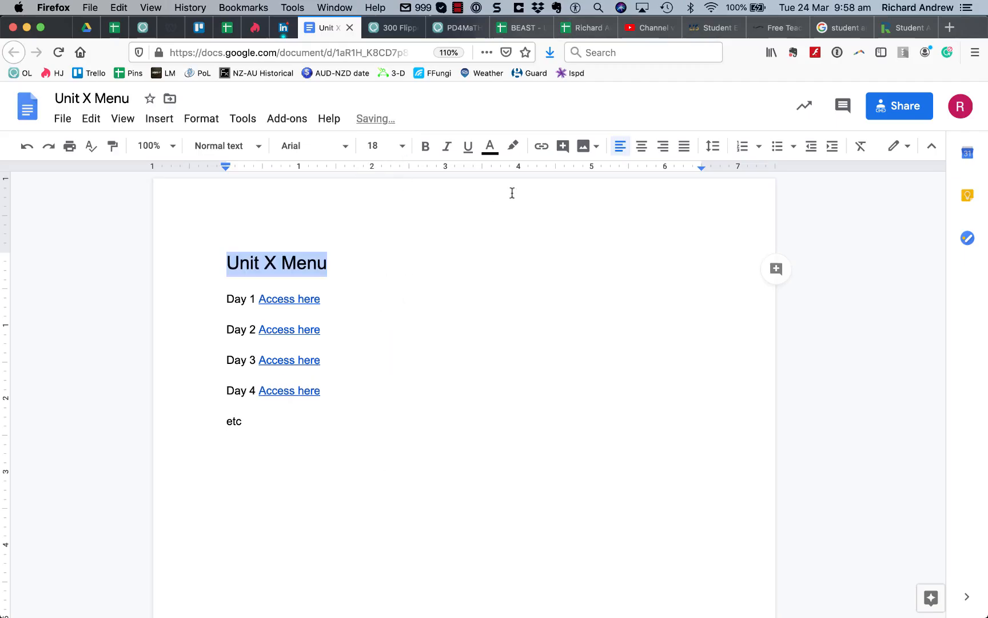
left_click(641, 147)
left_click(491, 146)
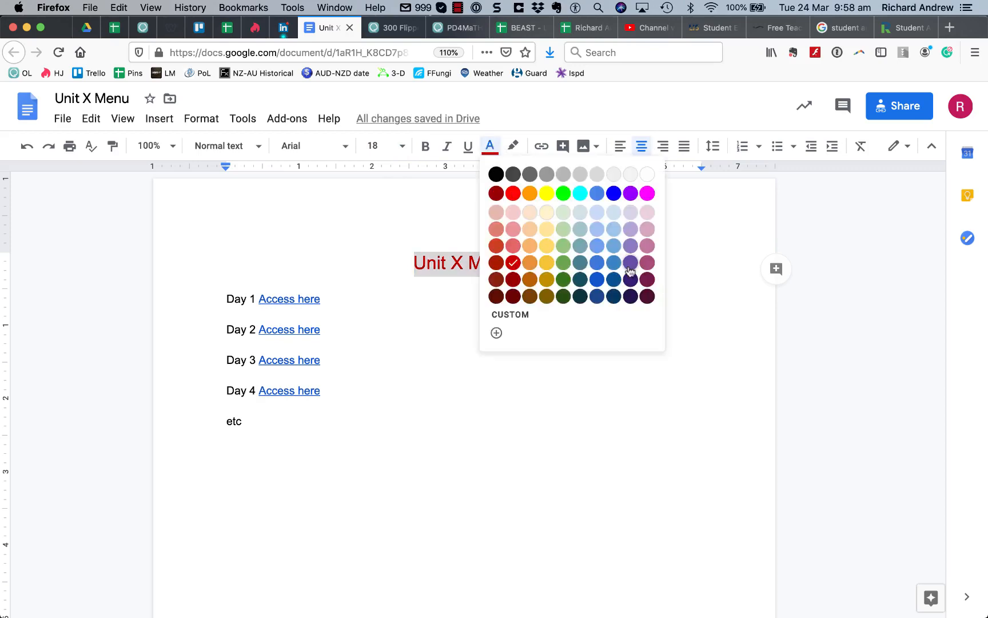
left_click(602, 283)
left_click(506, 342)
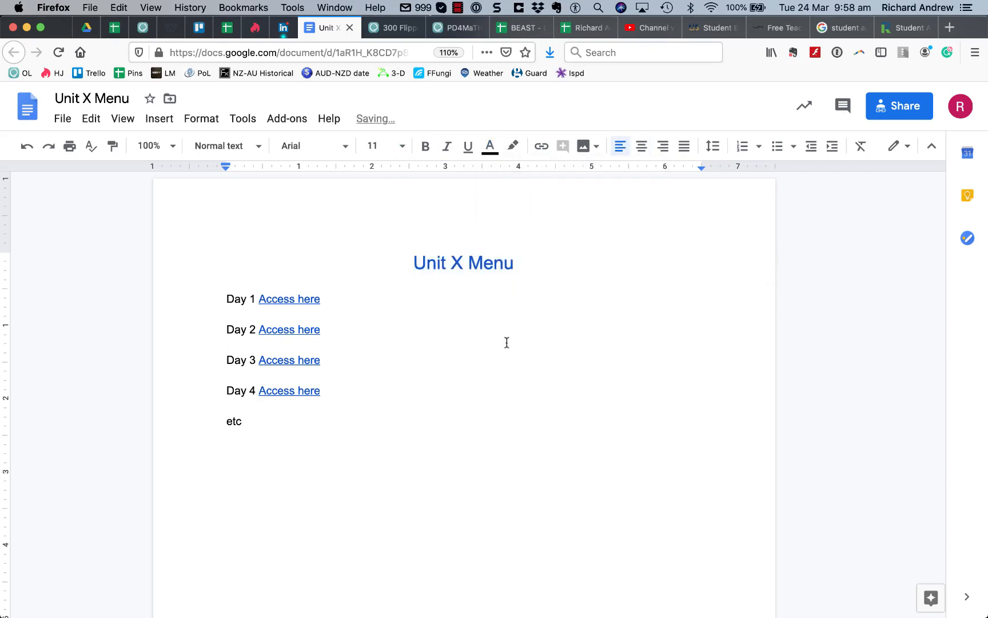
Close the menu document and, in the 00 DWR folder in Drive, get the shareable link of the DWR Mock up Unit folder.
left_click(350, 28)
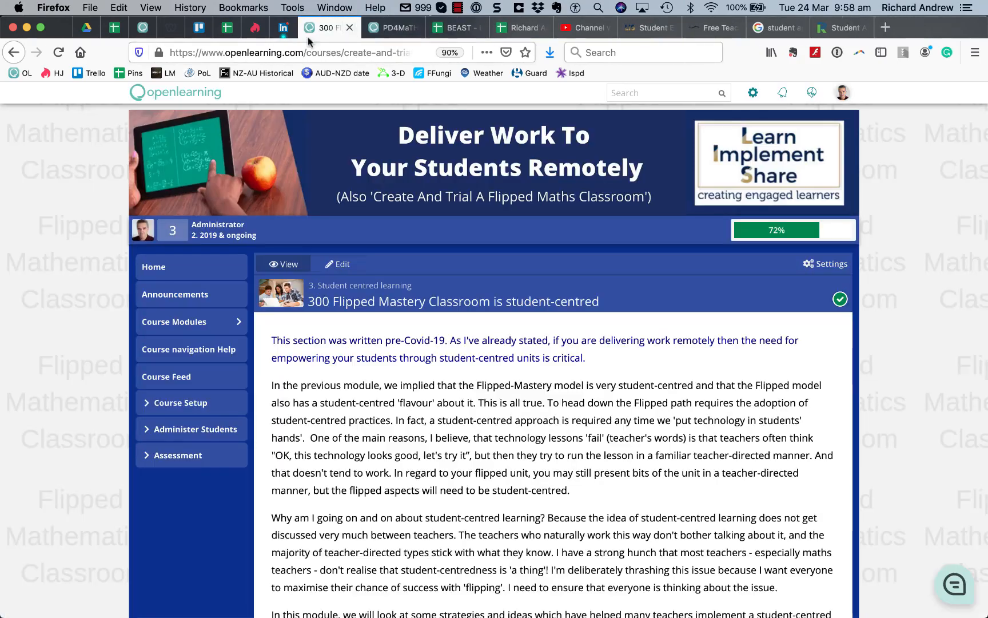
left_click(89, 30)
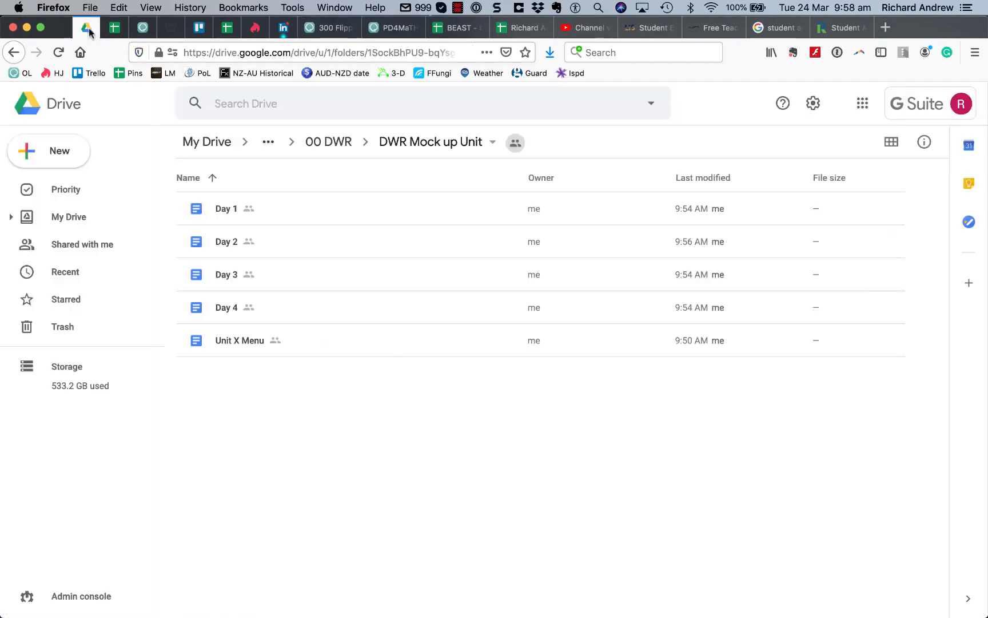
left_click(332, 141)
left_click(252, 213)
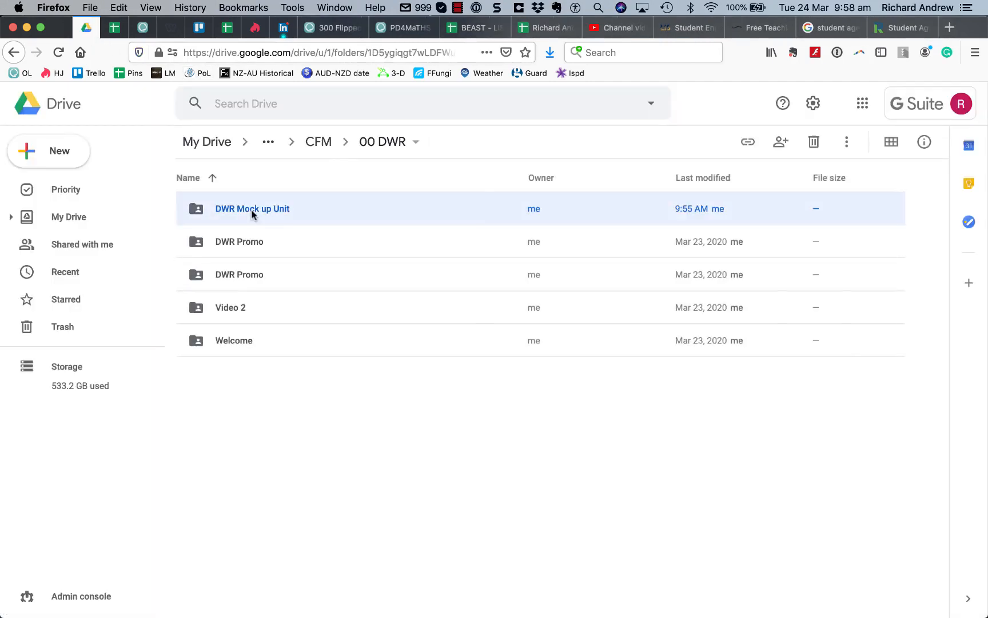
right_click(251, 215)
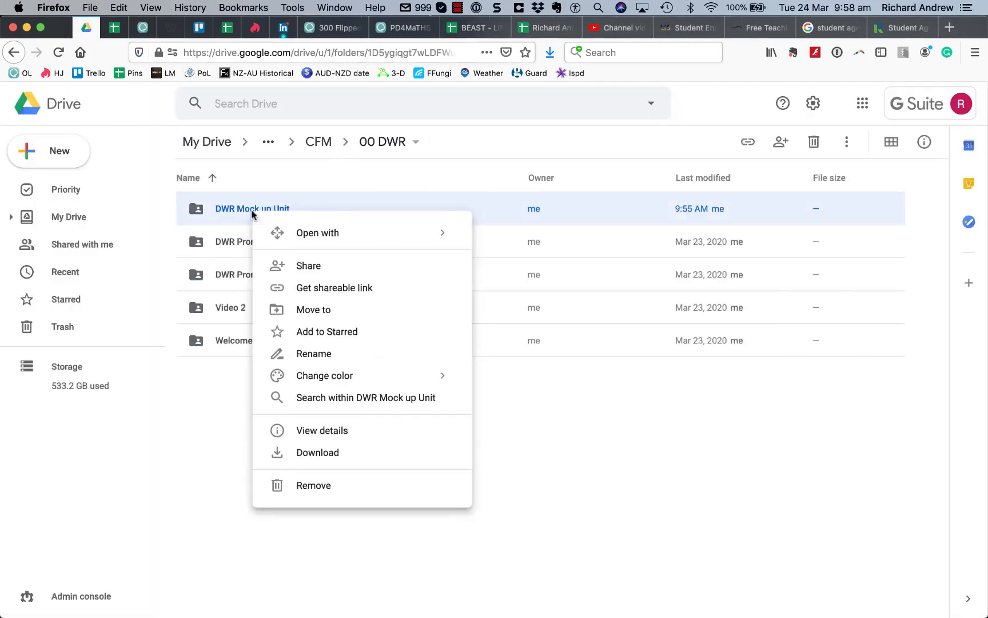
left_click(318, 290)
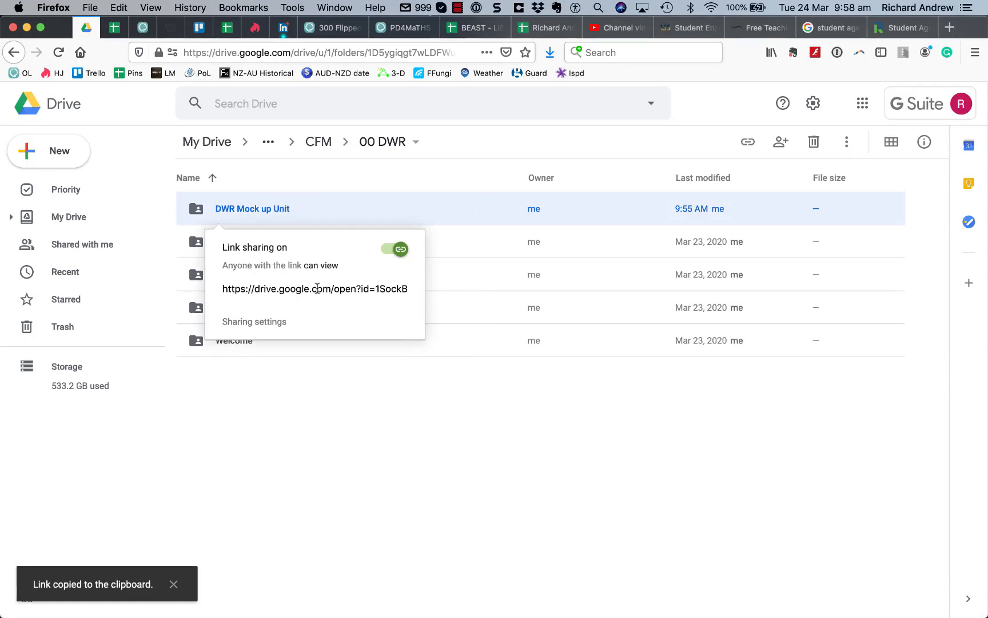
left_click(290, 441)
Switch to Chrome and open the copied folder link in a new tab.
key("super+Tab")
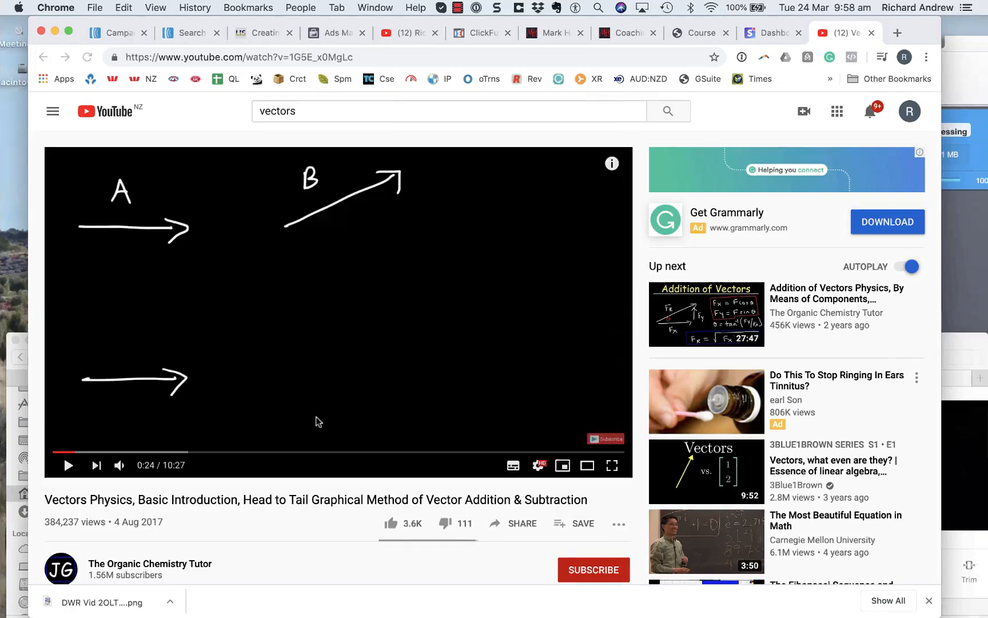
left_click(897, 32)
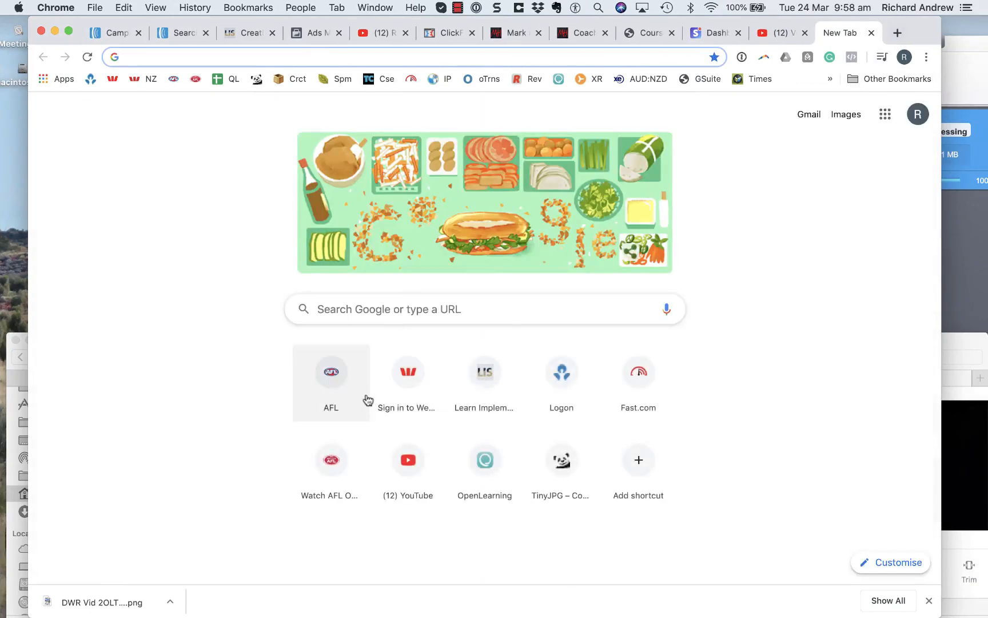
key("super+v")
key("Return")
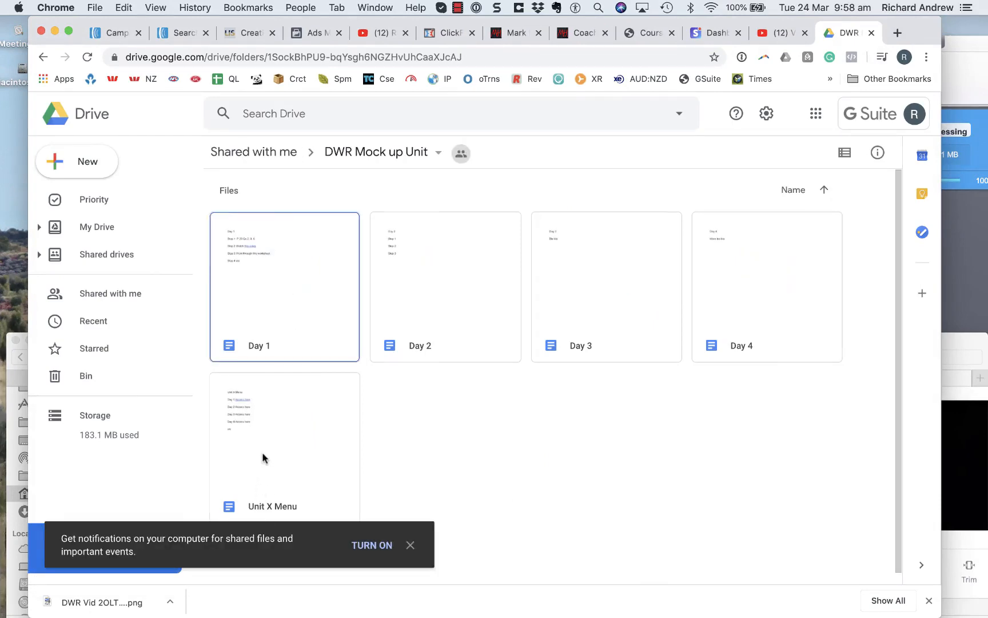
Back in Firefox, open the DWR Mock up Unit folder and rename the Unit X Menu document as "00 Unit X Menu".
key("super+Tab")
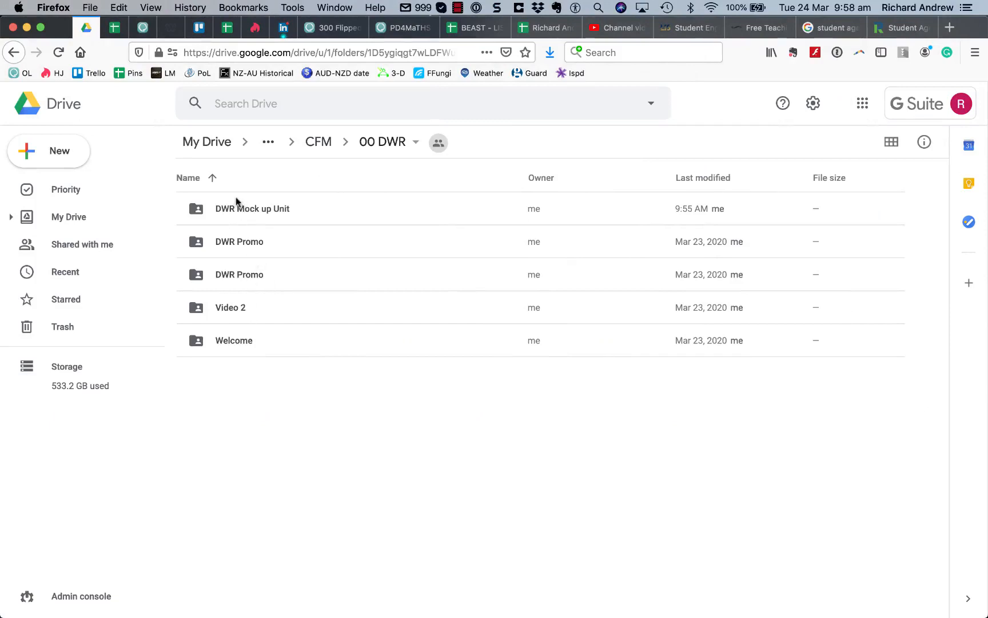
double_click(204, 209)
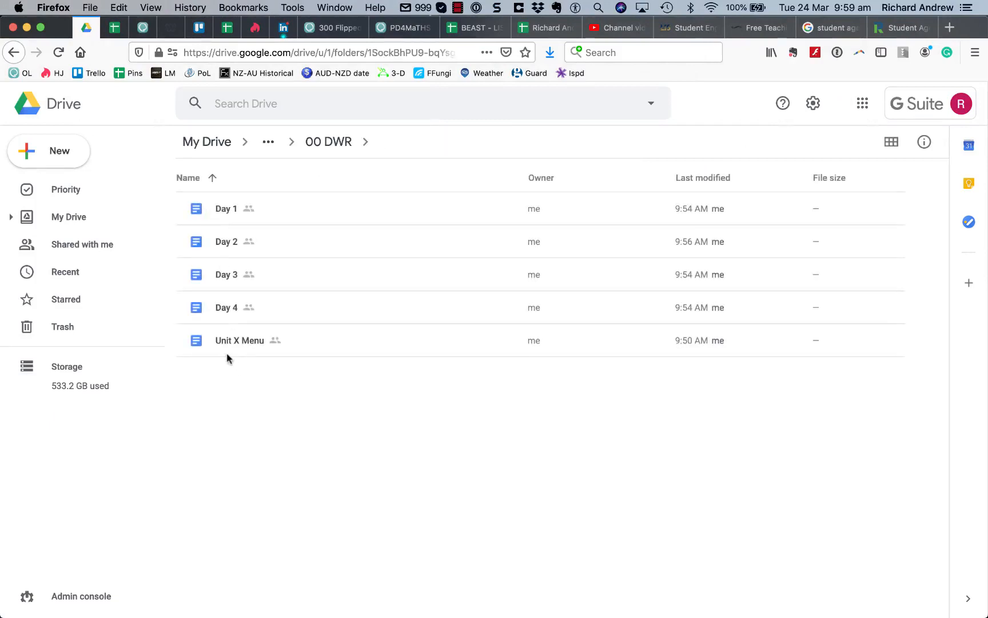
left_click(227, 341)
right_click(227, 342)
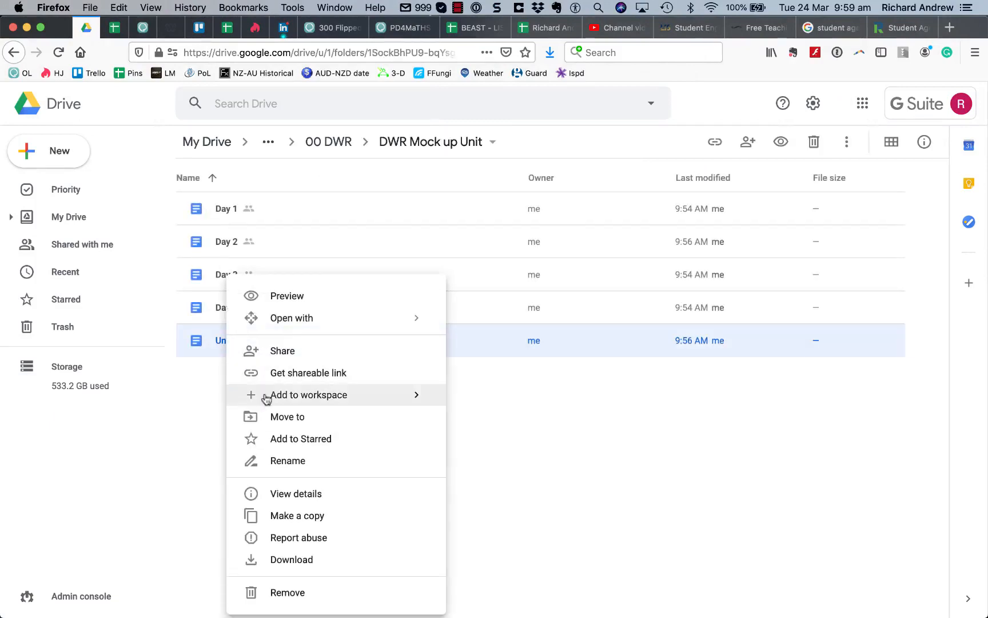
left_click(277, 461)
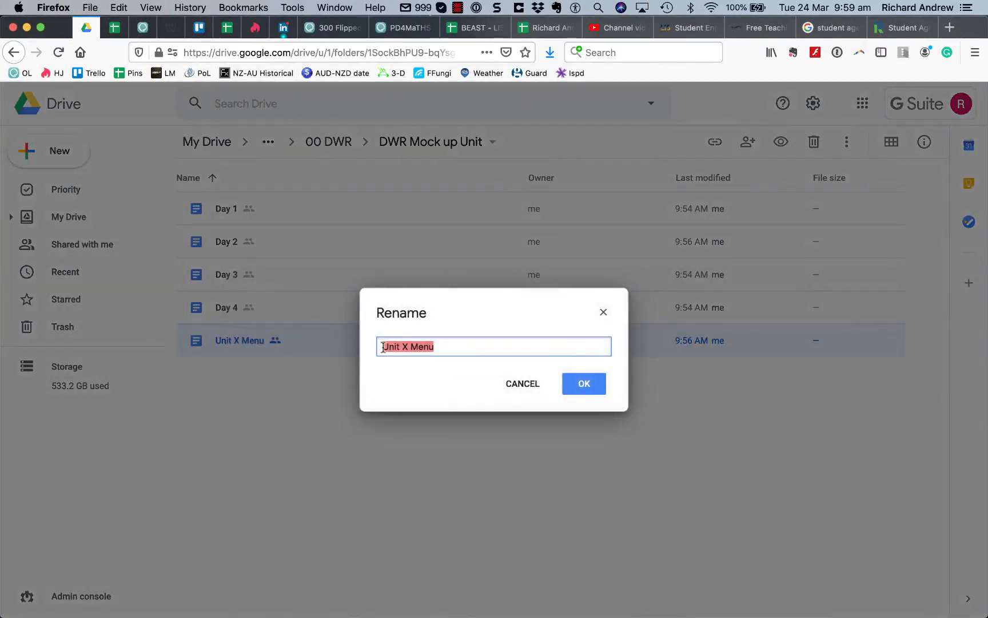
left_click(582, 384)
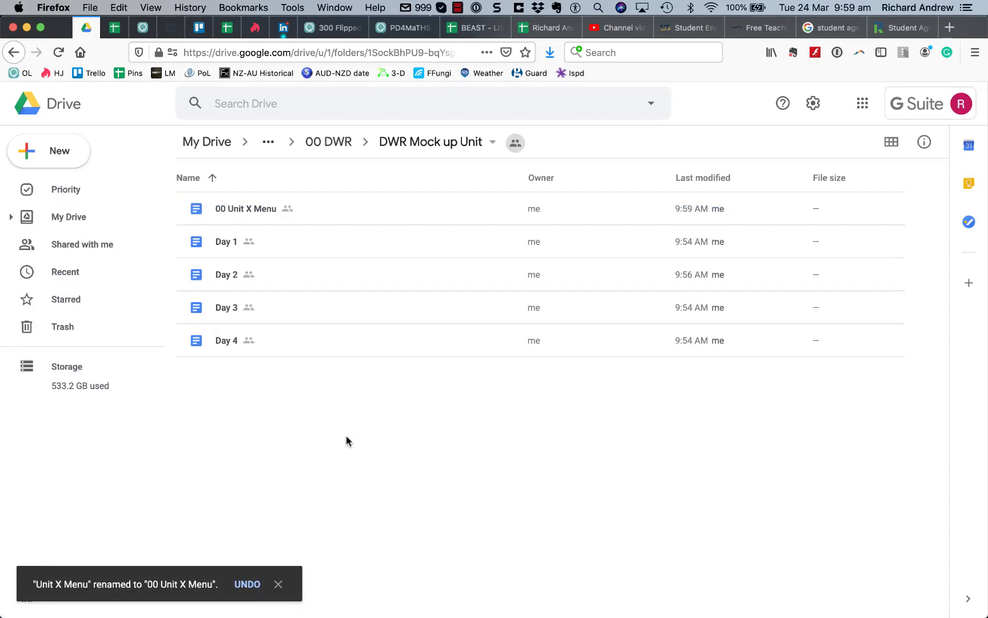
In Chrome, refresh the shared DWR Mock up Unit folder and open the 00 Unit X Menu document.
key("super+Tab")
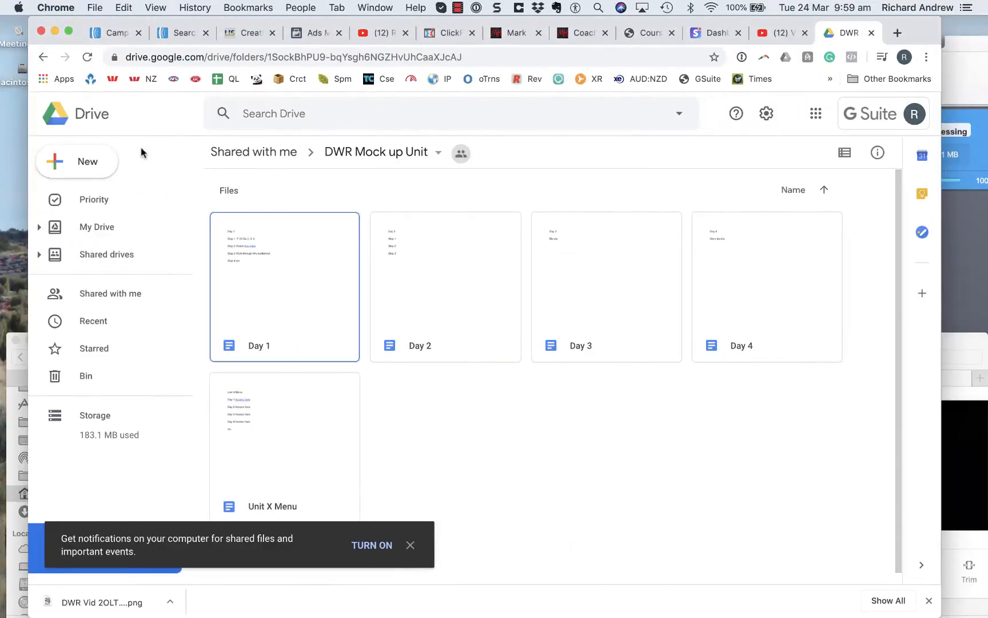
left_click(88, 58)
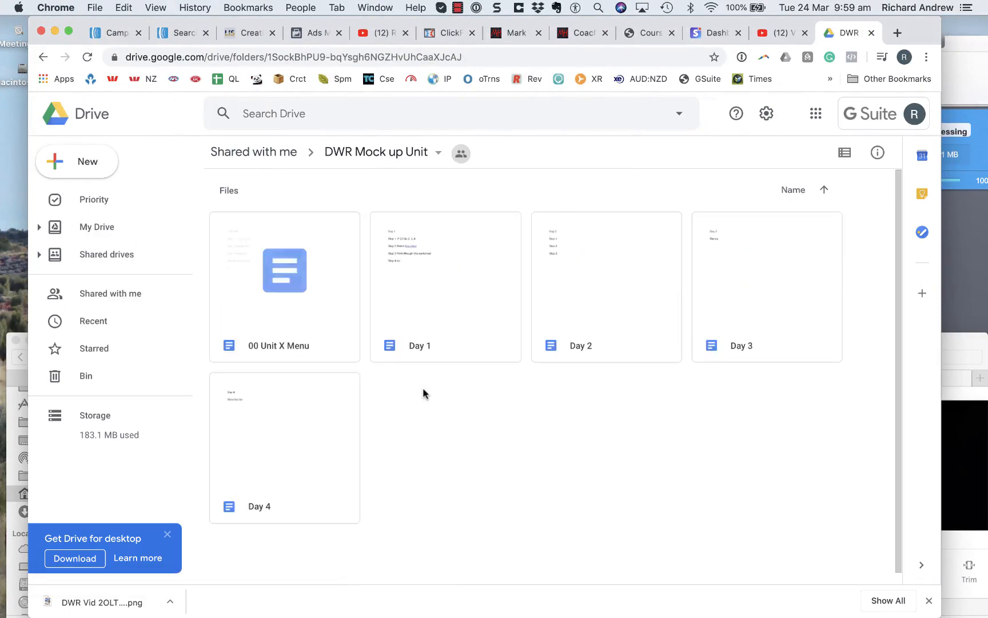
double_click(285, 286)
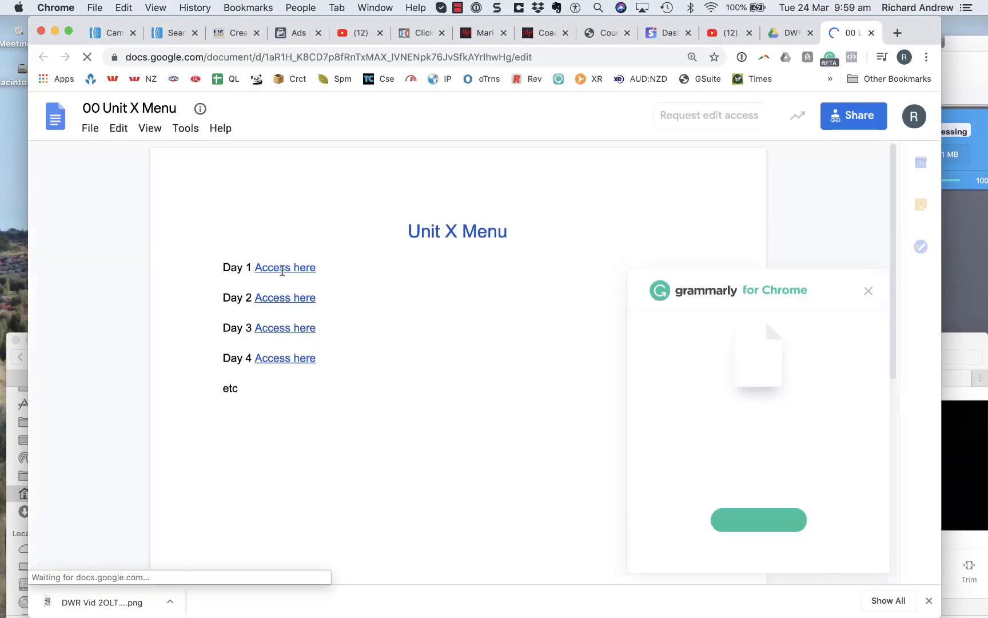
Test the menu's Day 1 "Access here" link and the "this video" link inside Day 1, and close both opened pages.
left_click(283, 267)
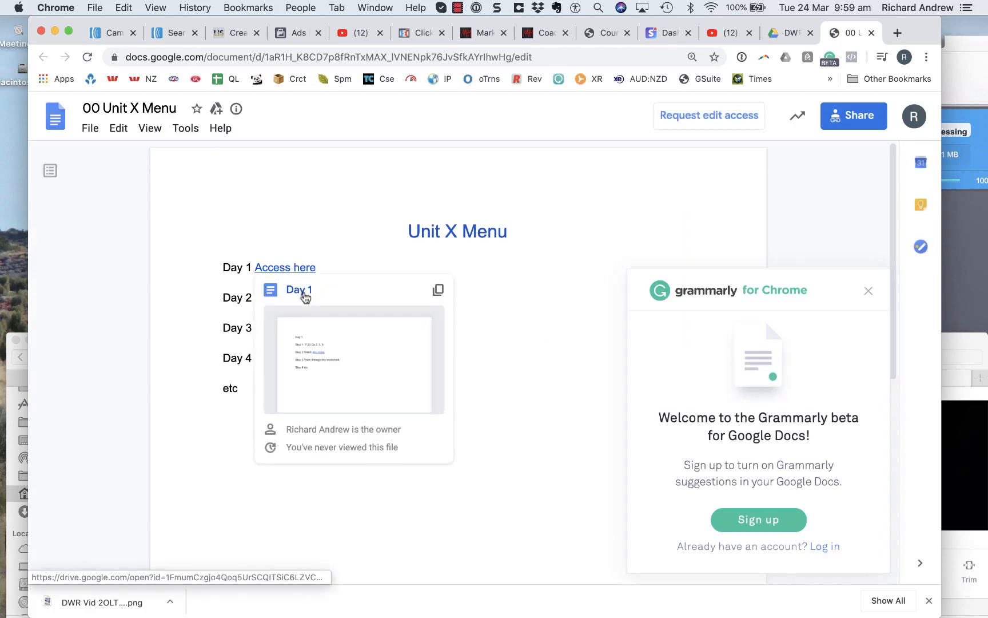
left_click(307, 291)
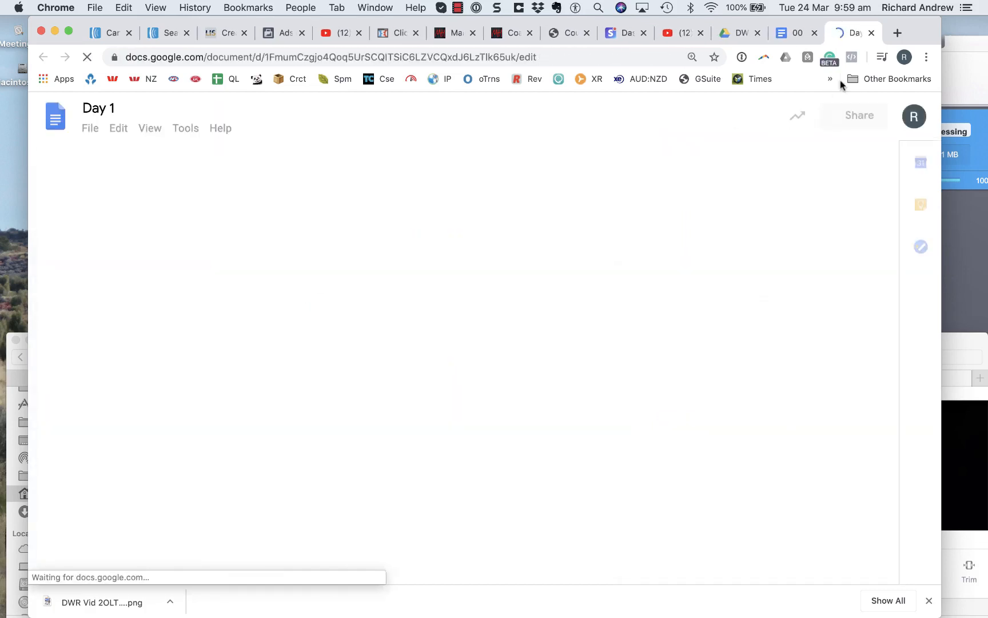
left_click(318, 287)
left_click(369, 311)
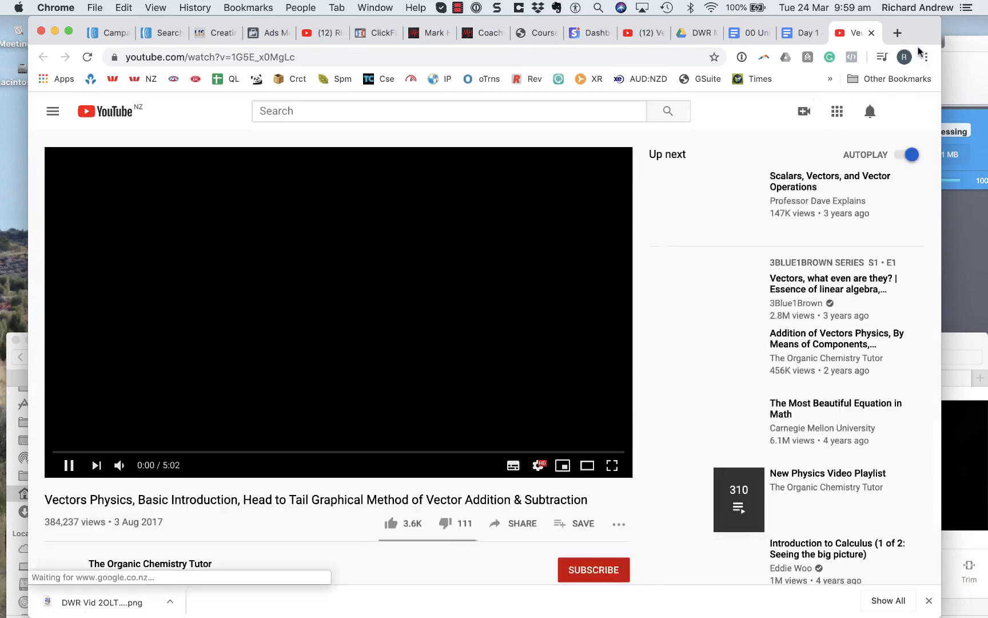
left_click(870, 35)
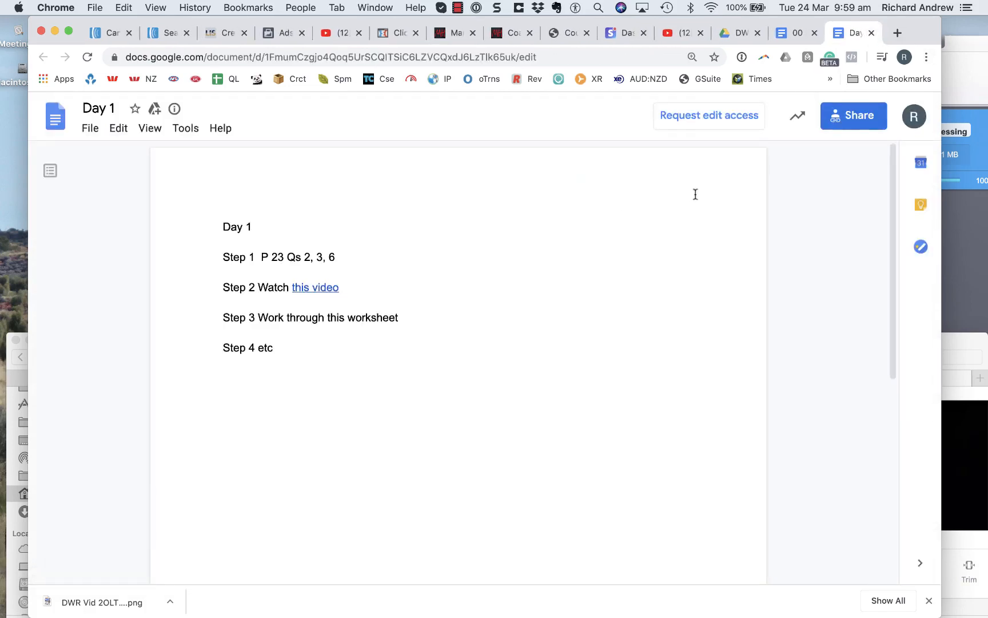
left_click(870, 35)
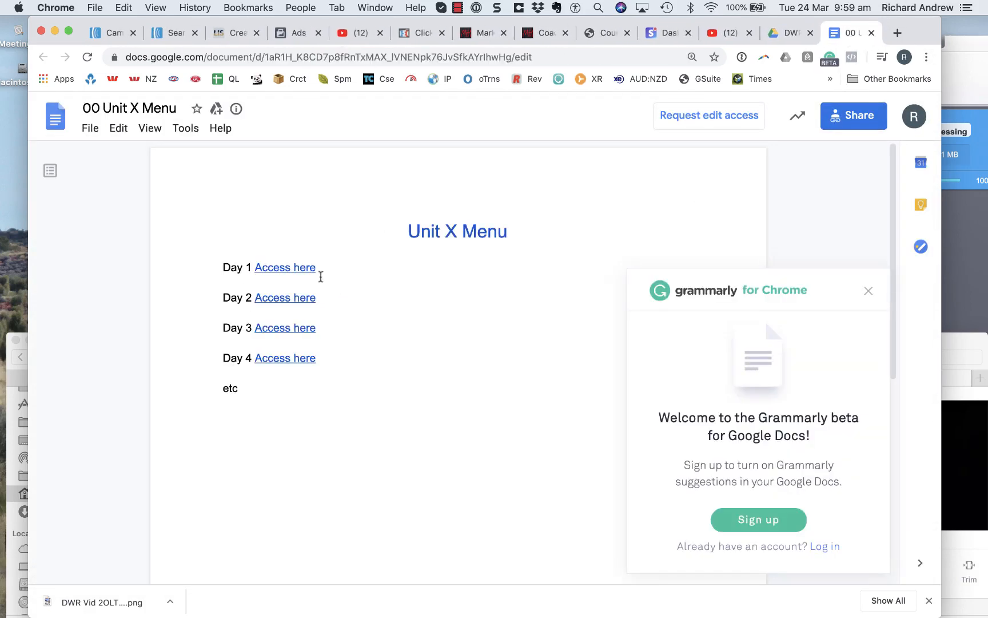
Test the menu's Day 2 "Access here" link, close the Day 2 and menu documents, and return to the Drive folder in Firefox.
left_click(289, 298)
left_click(313, 319)
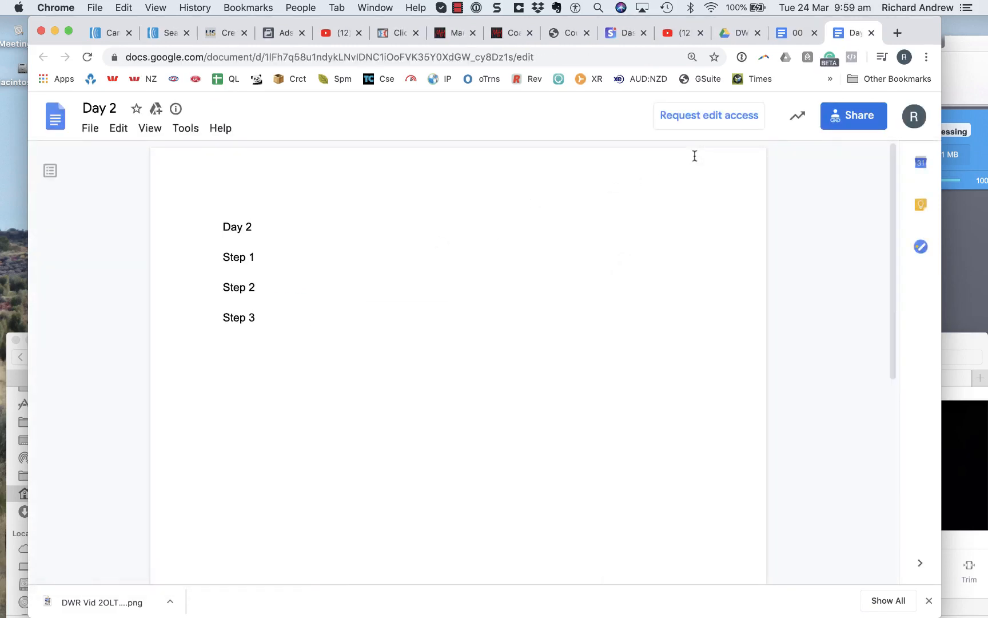
left_click(870, 33)
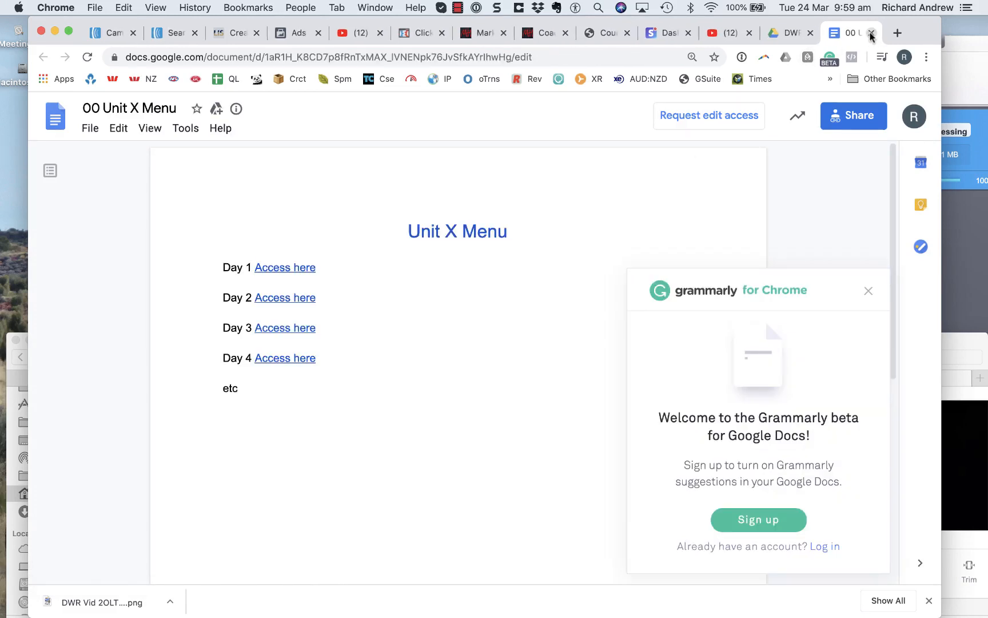
left_click(870, 34)
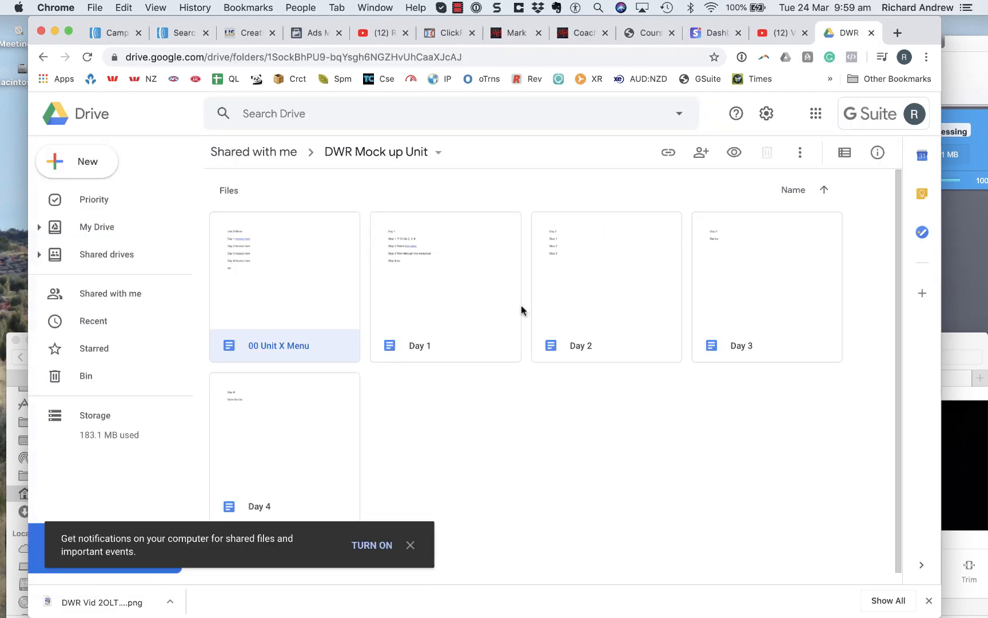
key("ctrl+Left")
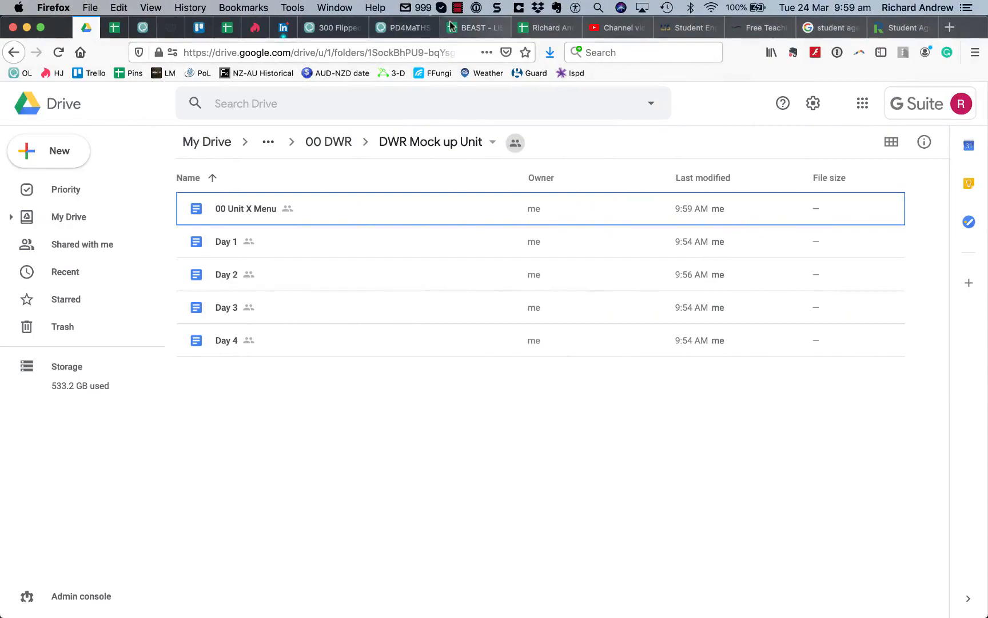